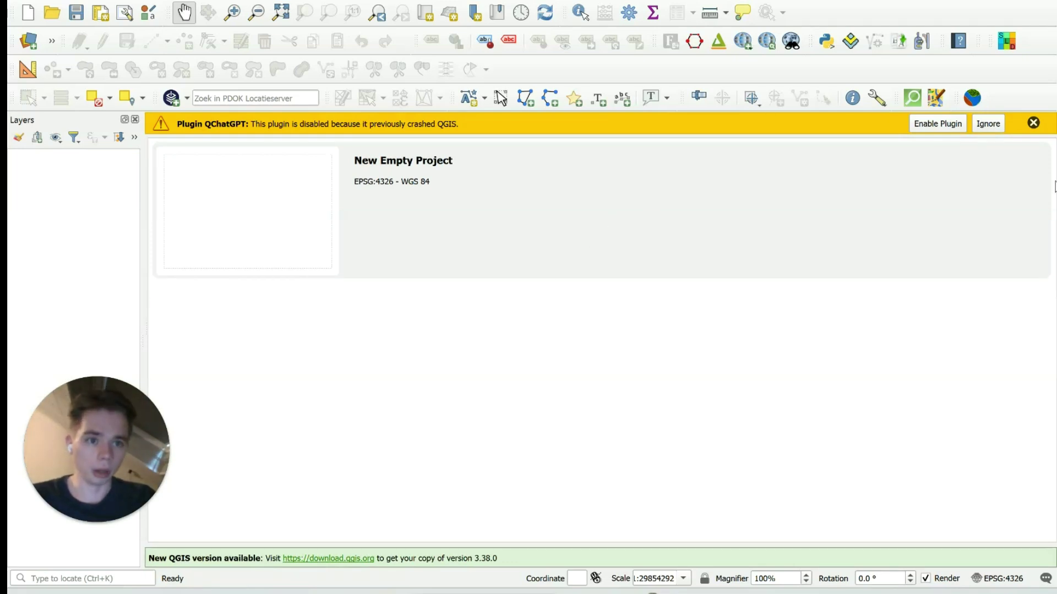
Step: Dismiss the plugin warning, start a new empty project, and add the OSM Standard basemap
left_click(1033, 123)
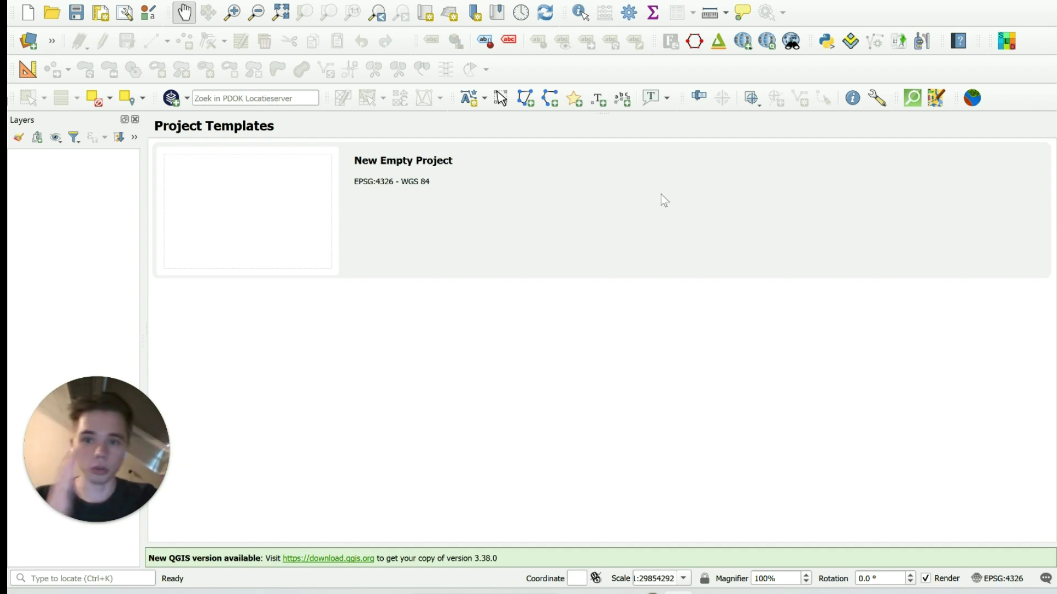
double_click(663, 198)
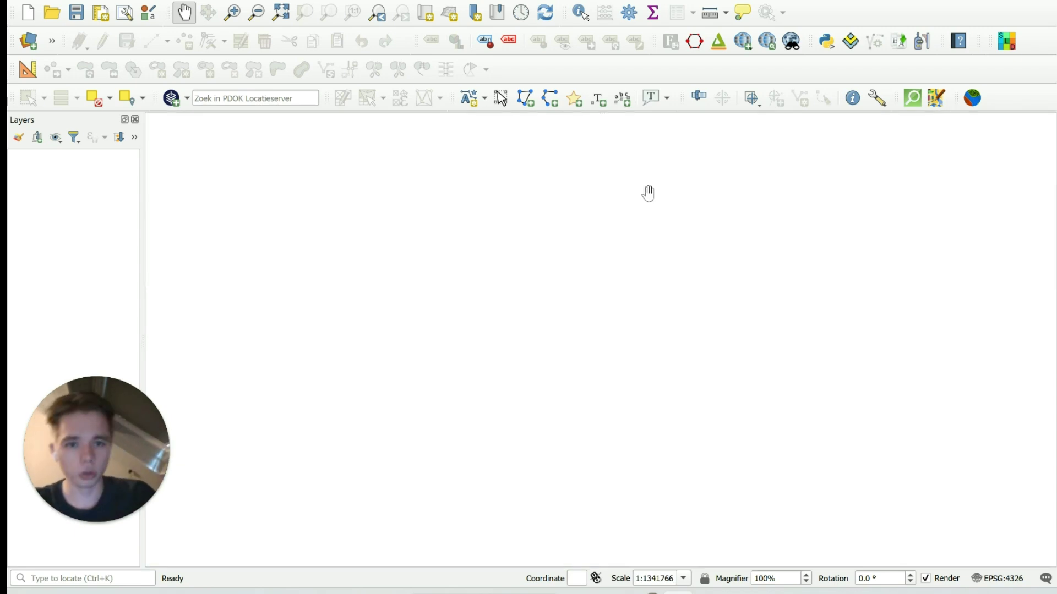
left_click(748, 49)
mouse_move(760, 78)
left_click(896, 79)
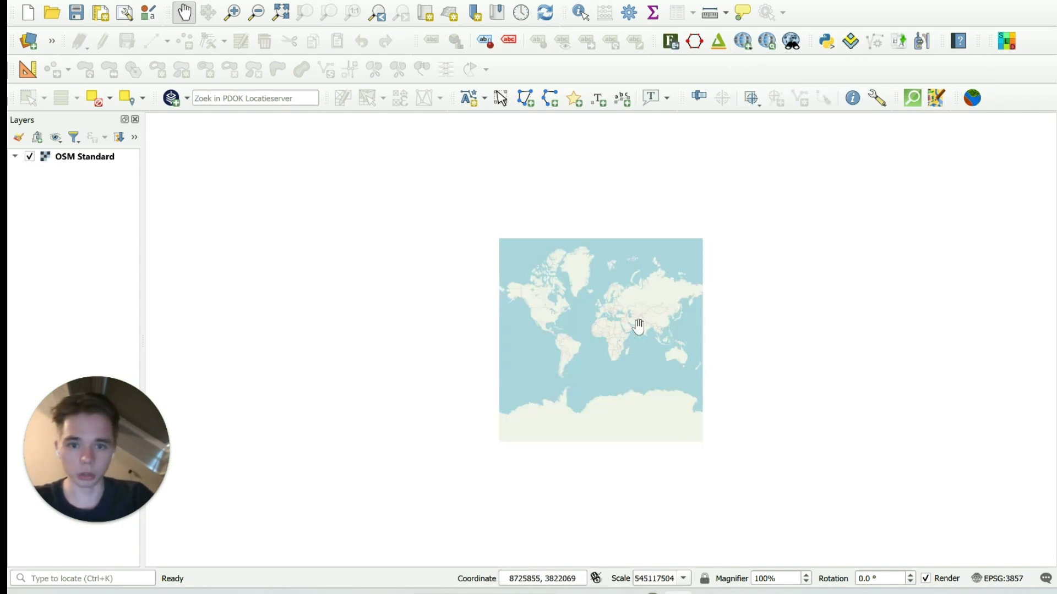
scroll(638, 326, "up", 2)
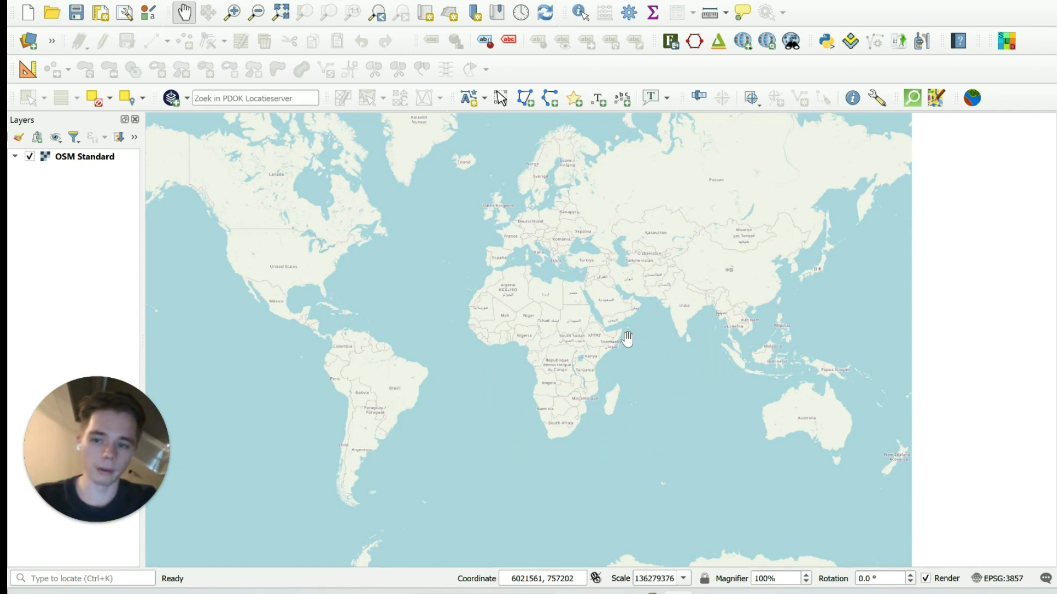
scroll(496, 229, "up", 2)
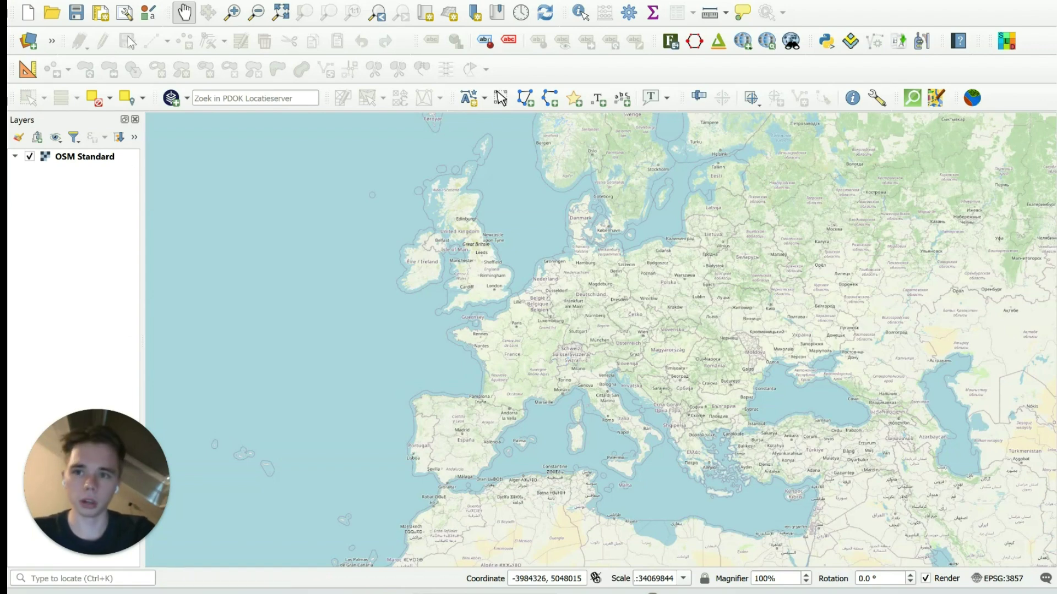
Step: Load milano.jpg as a raster layer above OSM Standard and open the milano layer's context menu
left_click(127, 1)
mouse_move(224, 34)
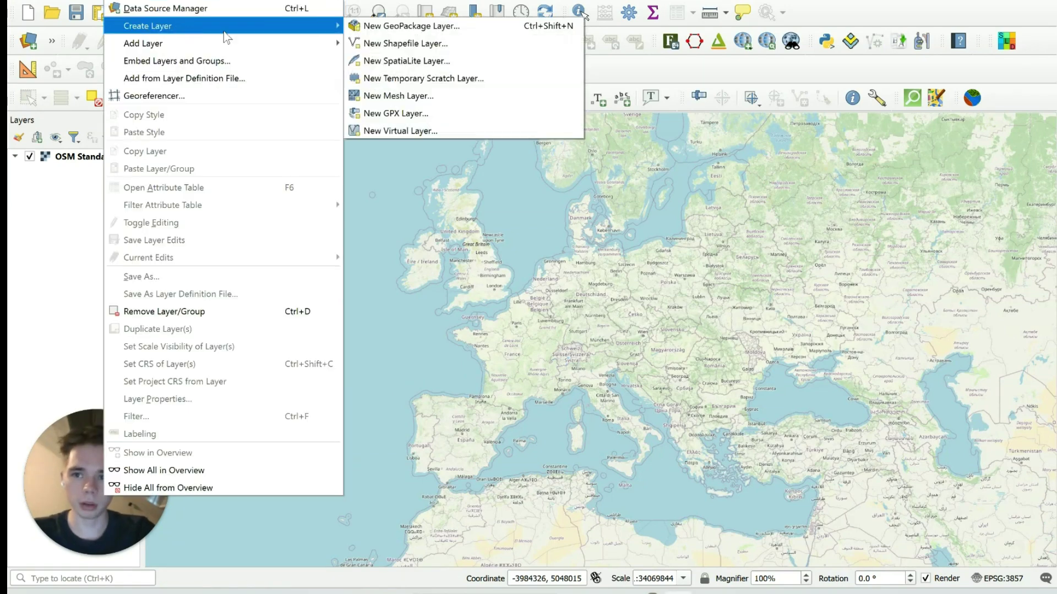
left_click(425, 60)
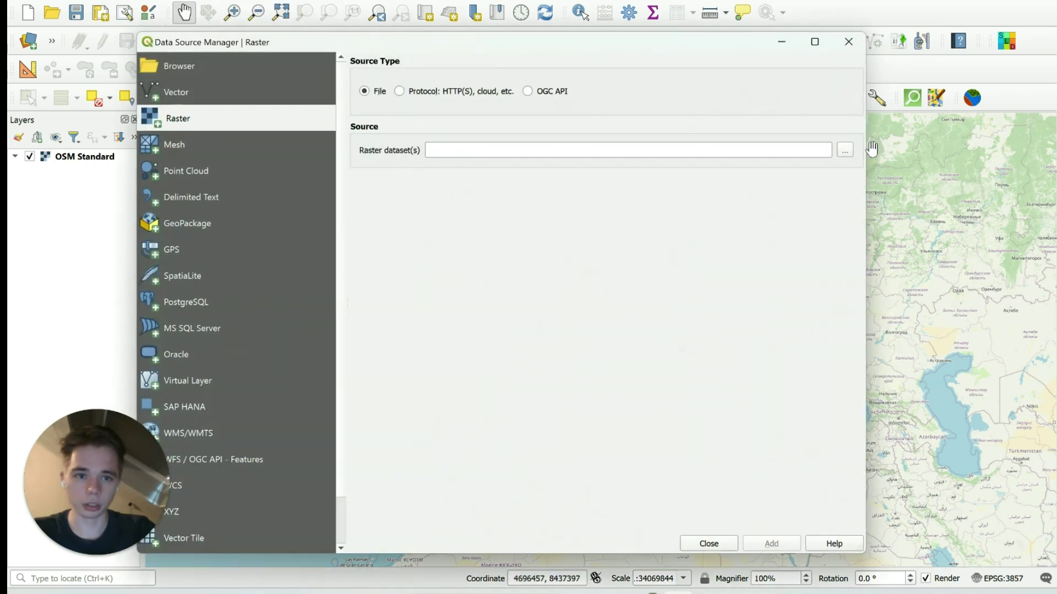
left_click(844, 149)
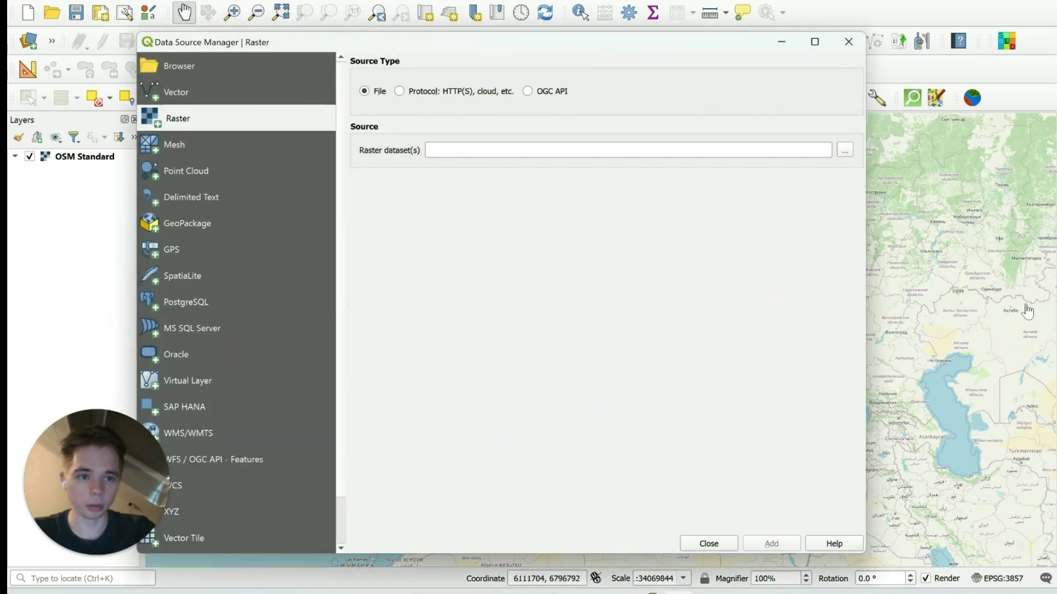
left_click(593, 150)
left_click(574, 148)
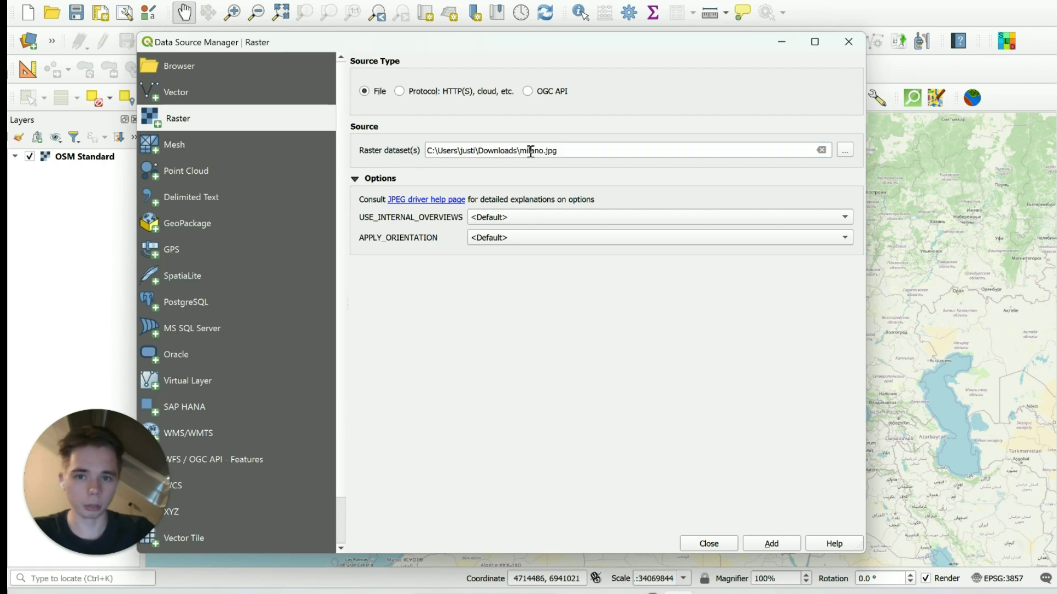
left_click(777, 546)
left_click(840, 43)
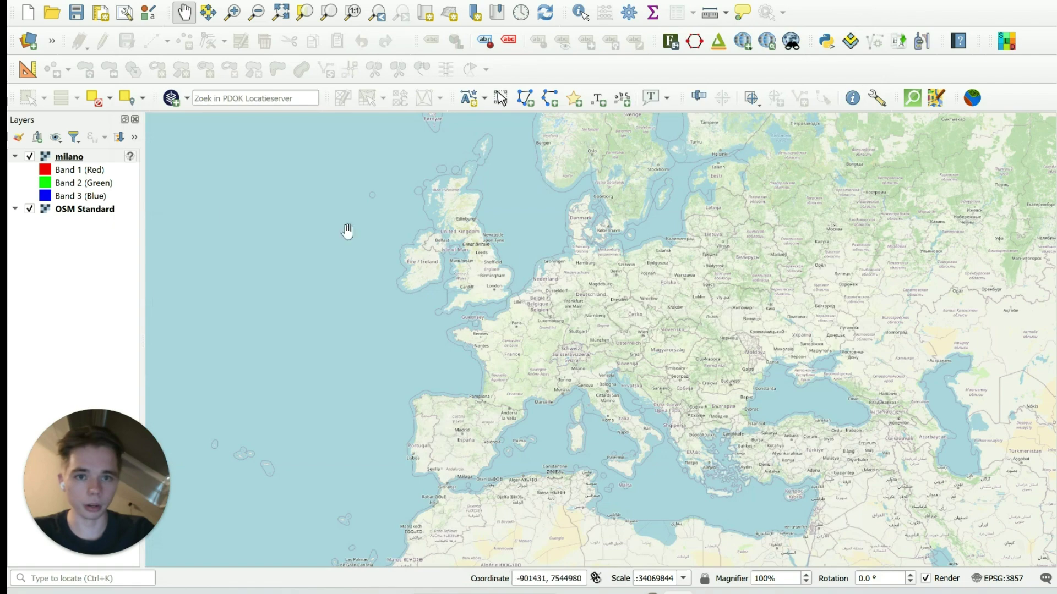
right_click(70, 156)
Step: Zoom to the milano layer, then zoom out until the whole world map is visible
left_click(91, 160)
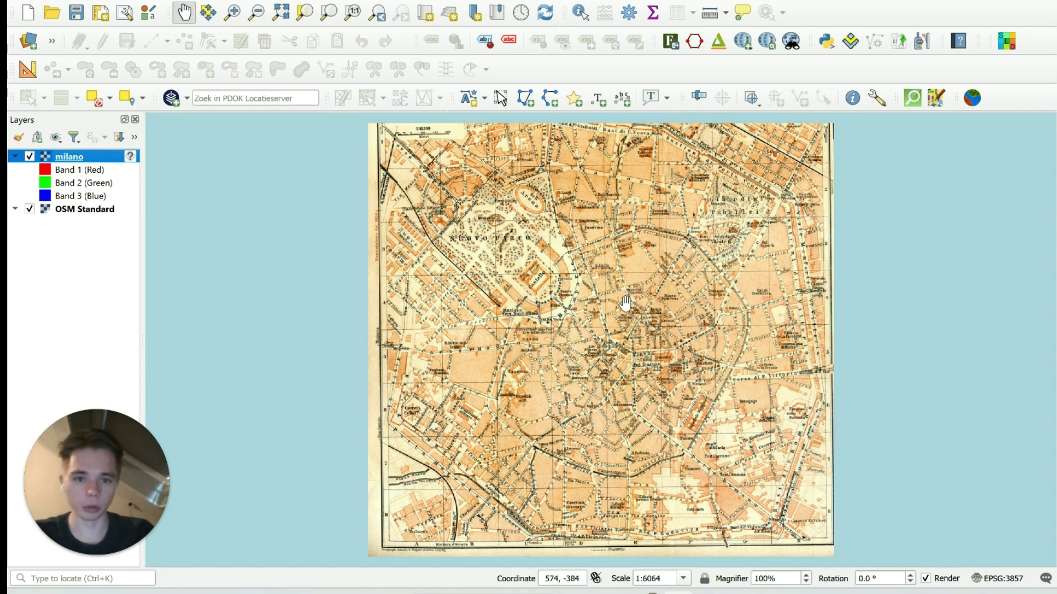
scroll(623, 328, "down", 3)
scroll(621, 327, "down", 4)
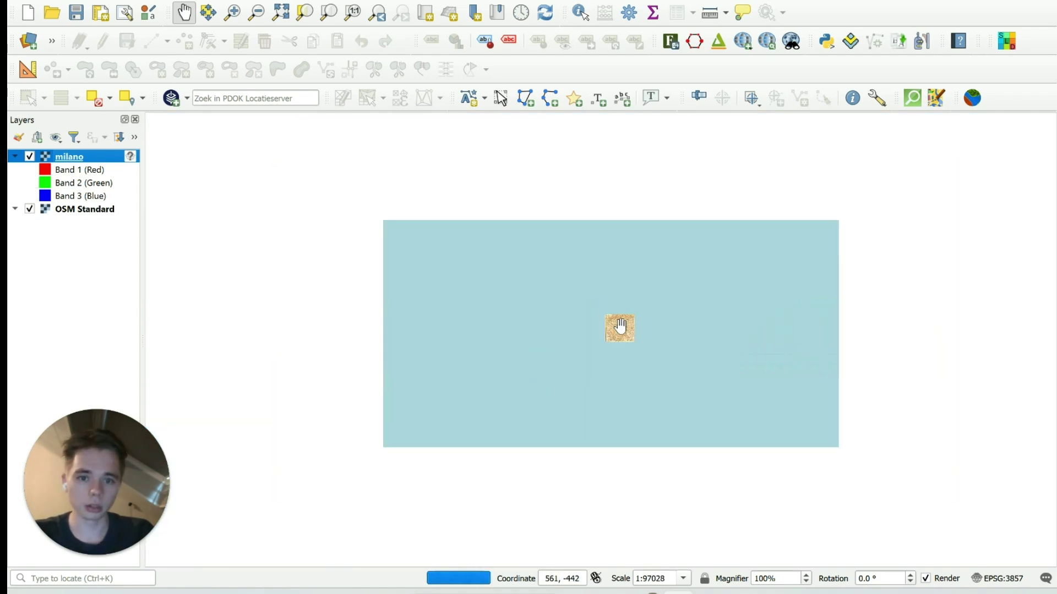
scroll(618, 327, "down", 2)
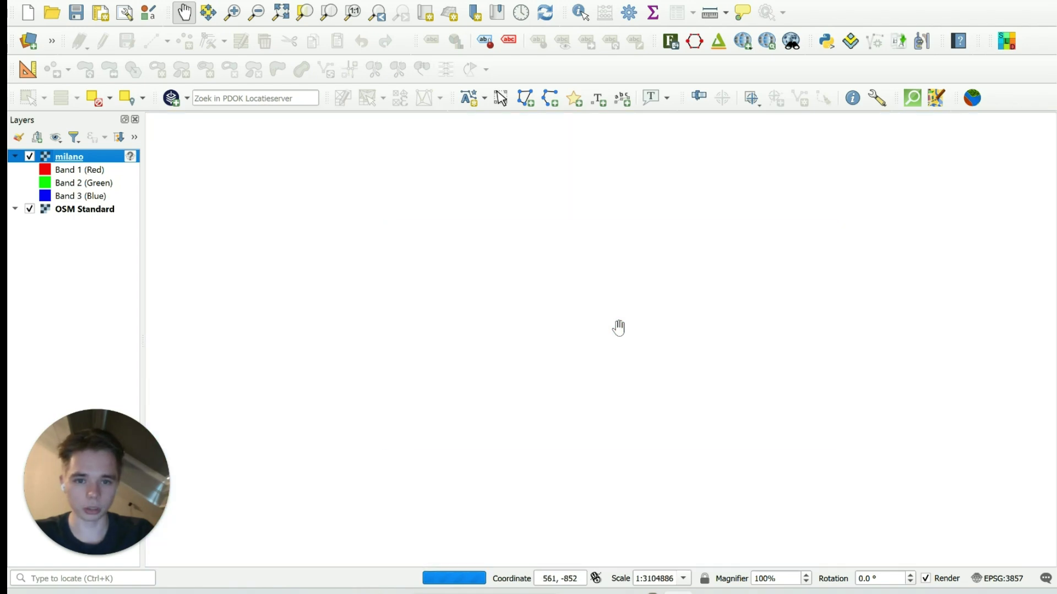
scroll(618, 328, "down", 2)
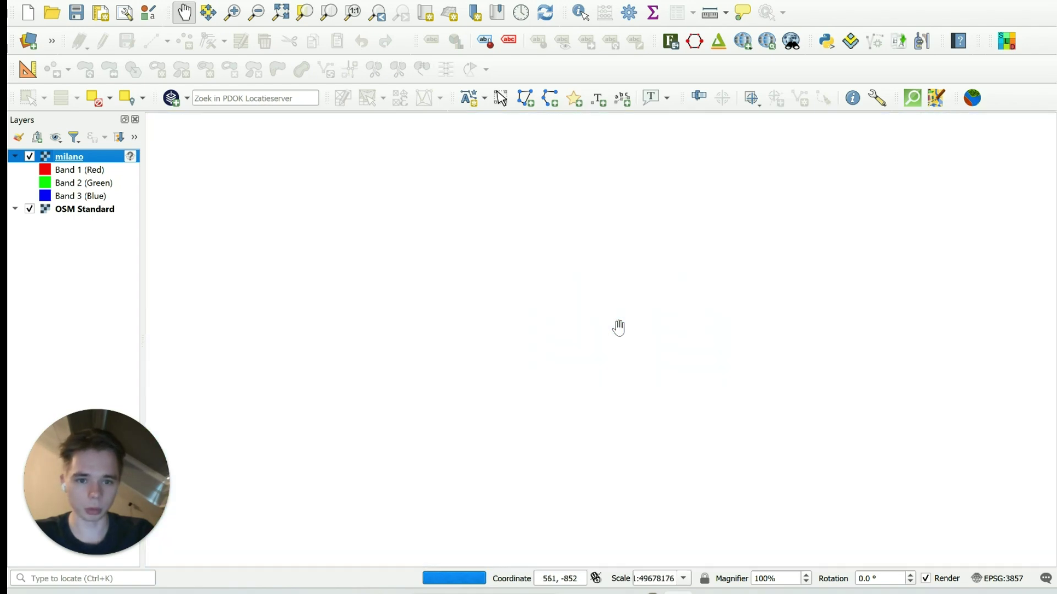
scroll(606, 341, "down", 1)
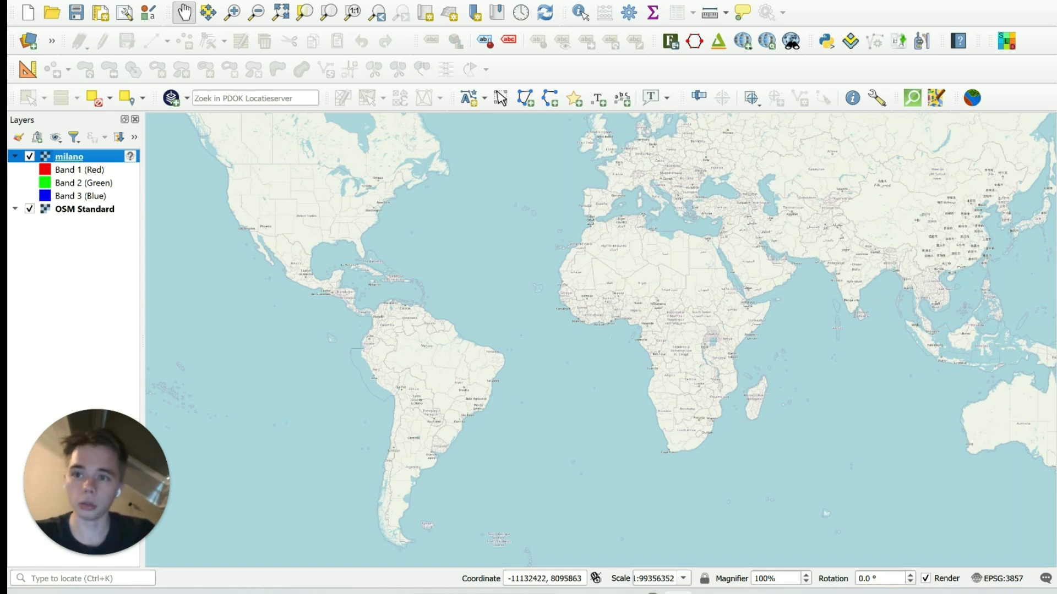
Step: Open the Georeferencer and load the milano map image into it
left_click(116, 1)
left_click(144, 95)
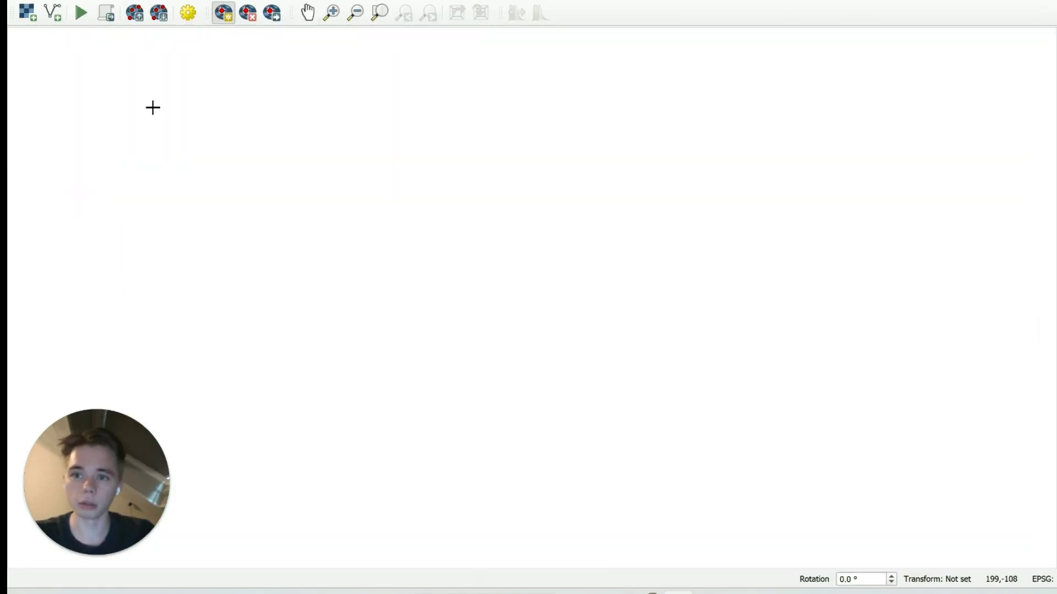
left_click(25, 14)
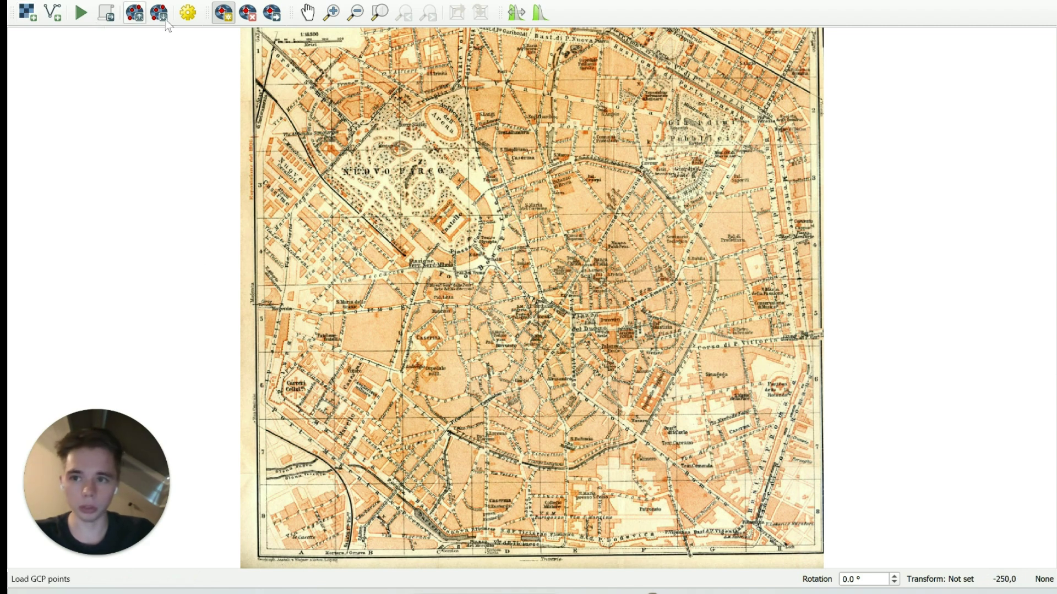
scroll(465, 215, "up", 2)
scroll(485, 219, "up", 3)
scroll(498, 237, "down", 2)
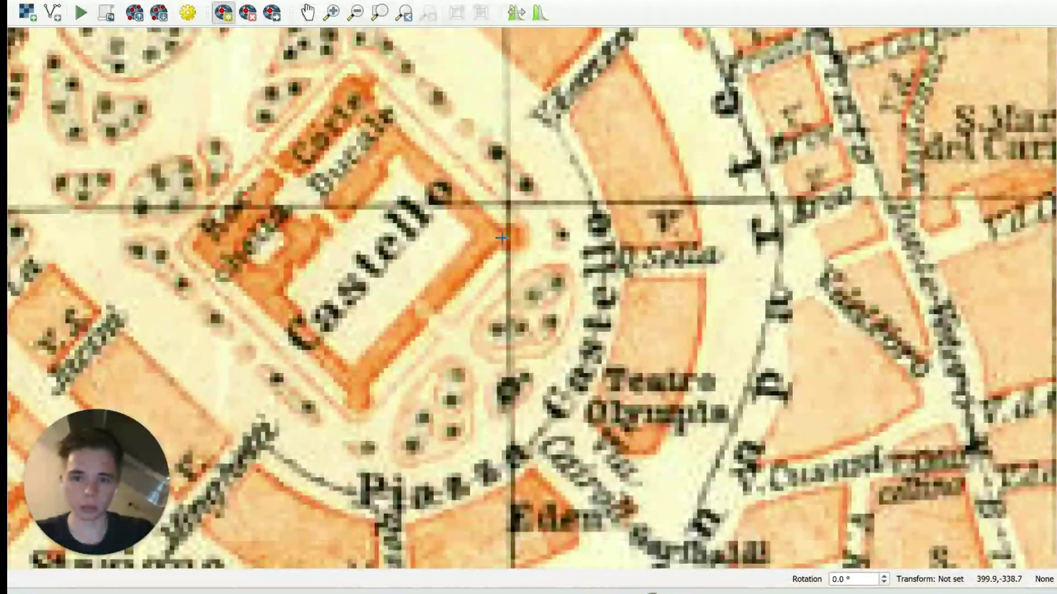
Step: Place a control point at the Castello corner and match it to Torrione del Carmine on OSM
left_click(507, 235)
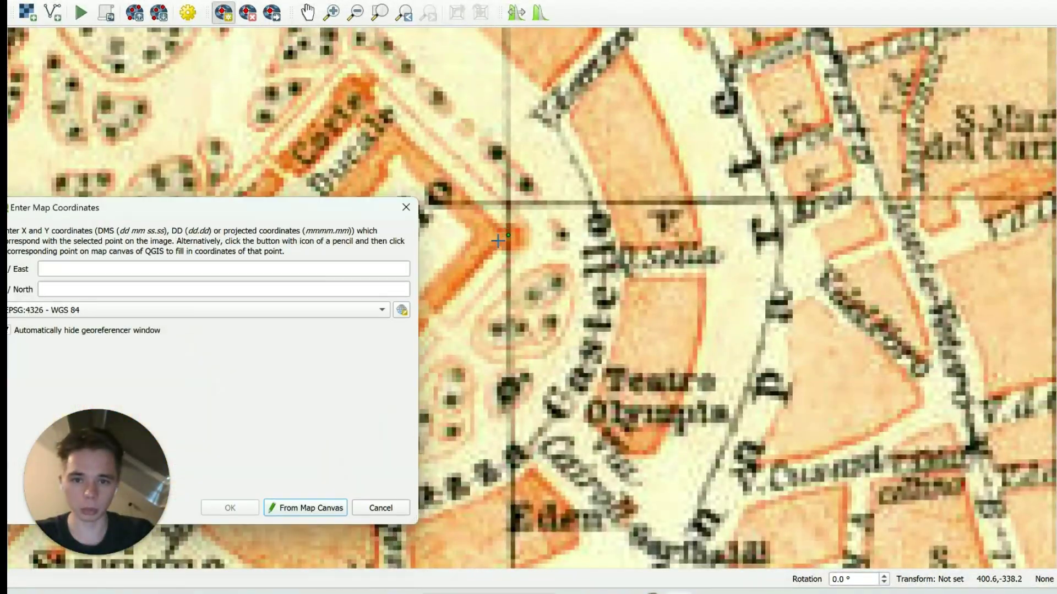
left_click(295, 507)
scroll(578, 177, "up", 4)
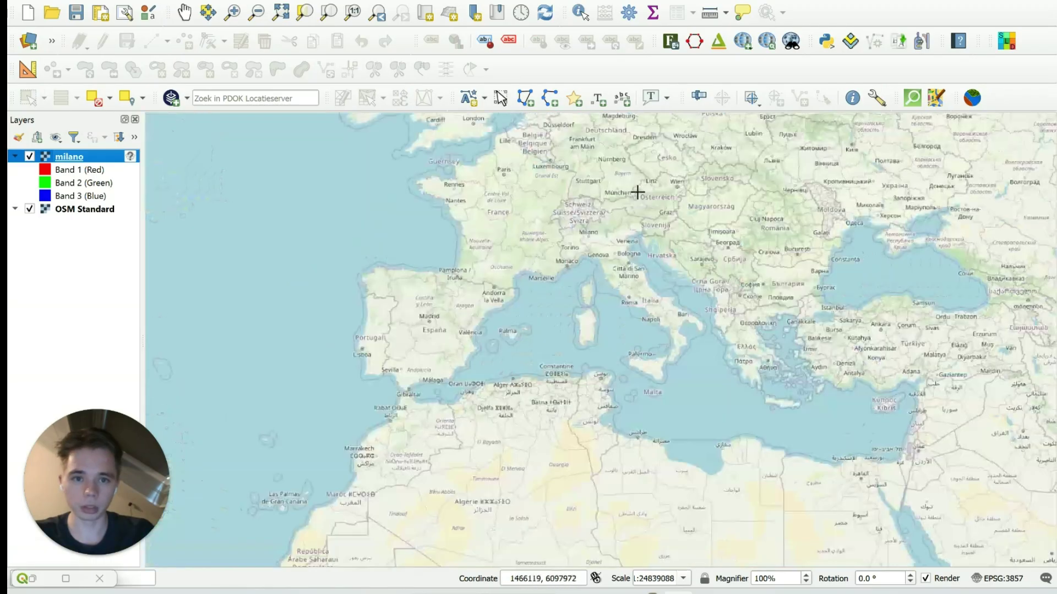
scroll(599, 229, "up", 6)
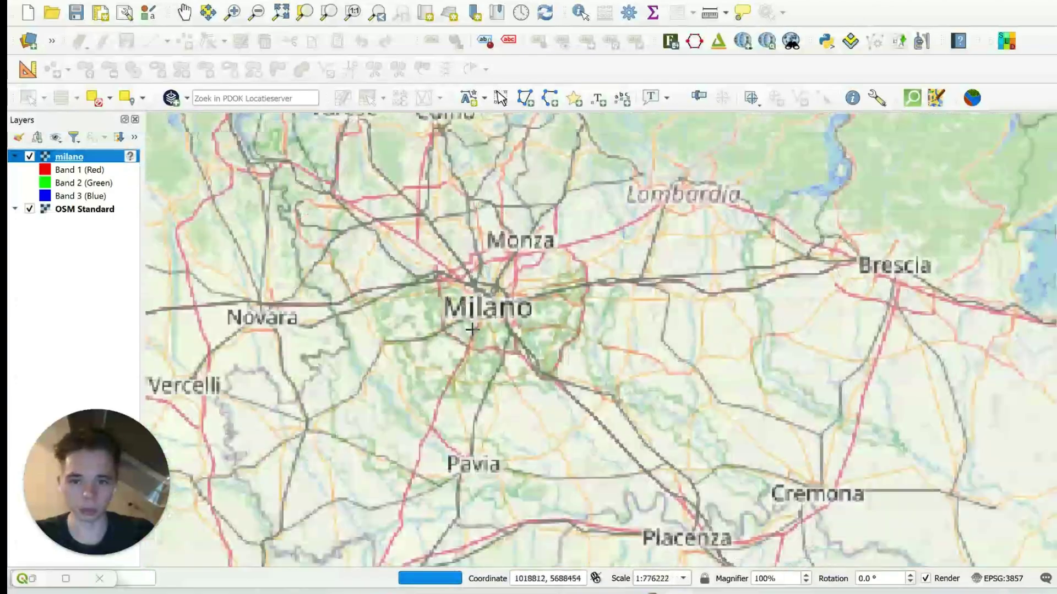
scroll(486, 278, "up", 2)
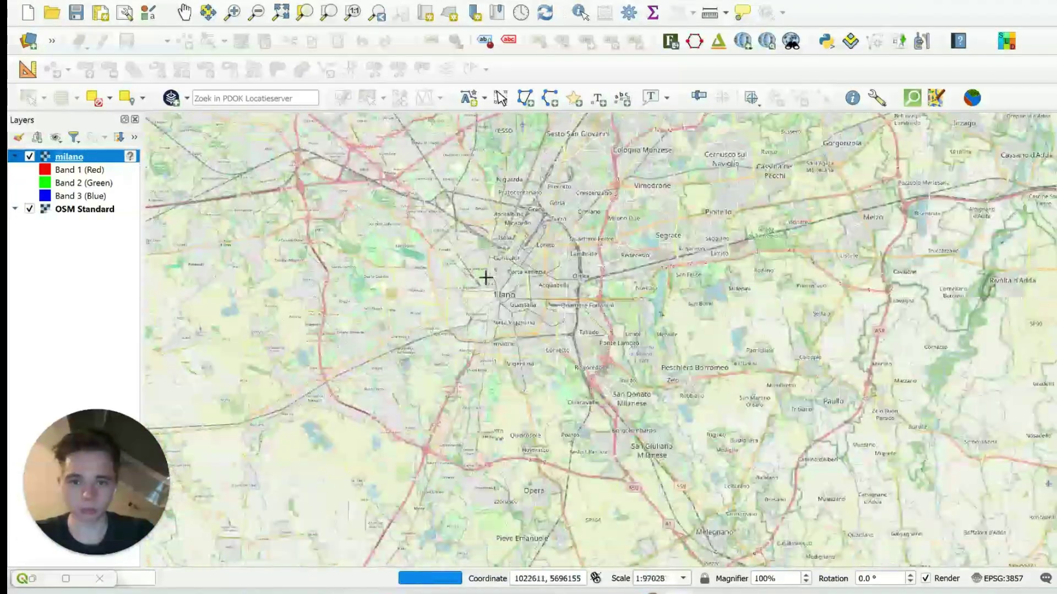
scroll(485, 278, "up", 1)
scroll(485, 278, "up", 1)
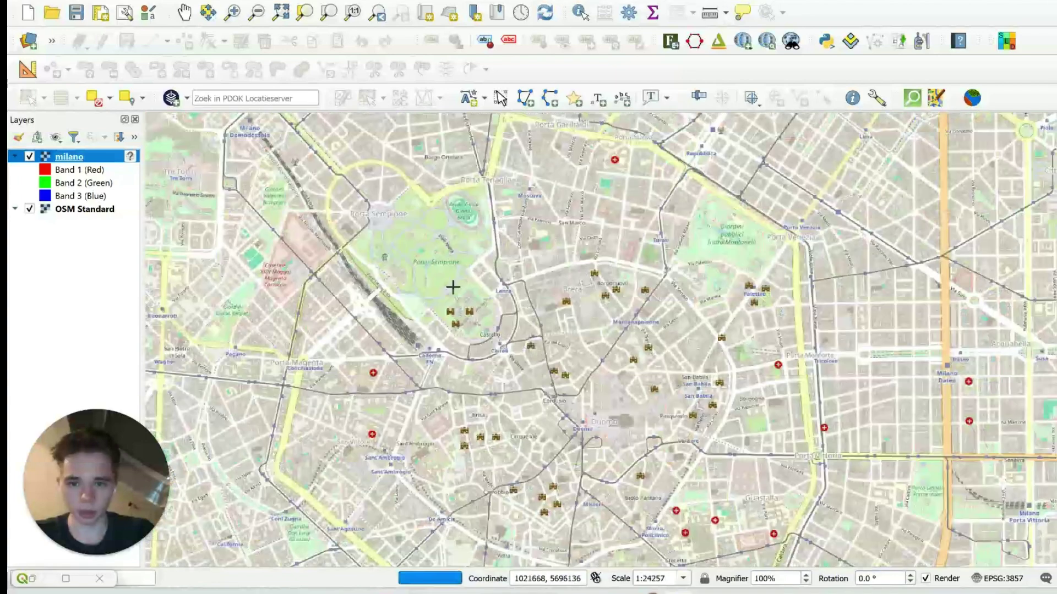
scroll(486, 321, "up", 6)
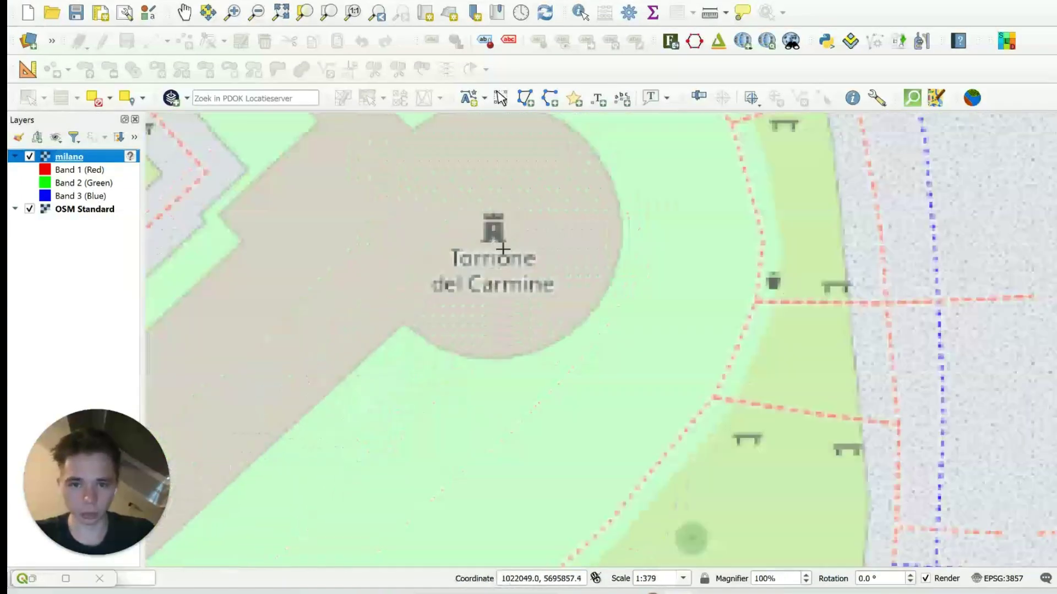
left_click(492, 235)
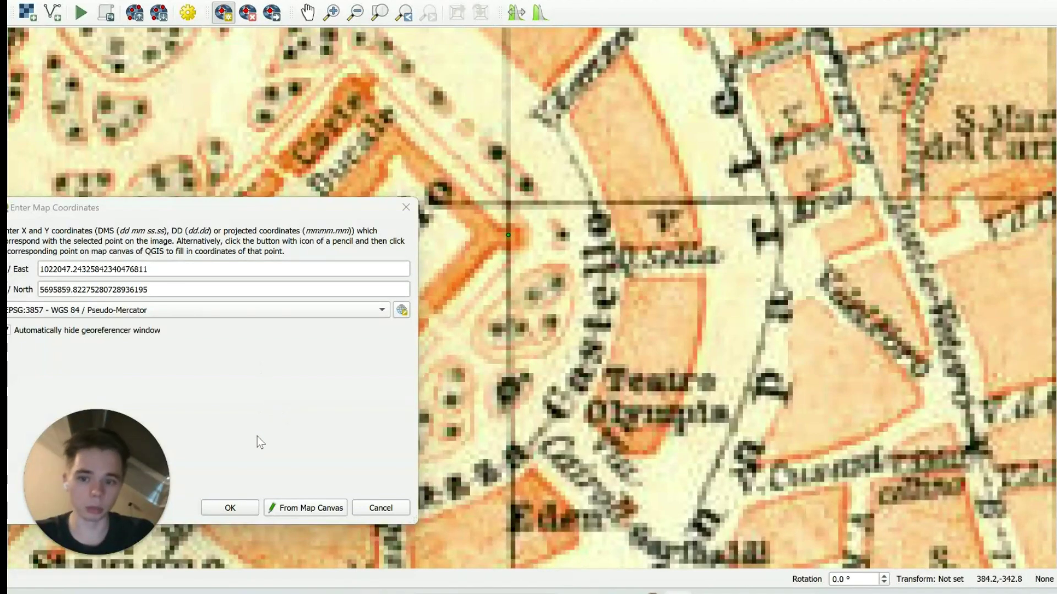
Step: Confirm the first control point and add a second at another Castello corner, matched on OSM
left_click(239, 508)
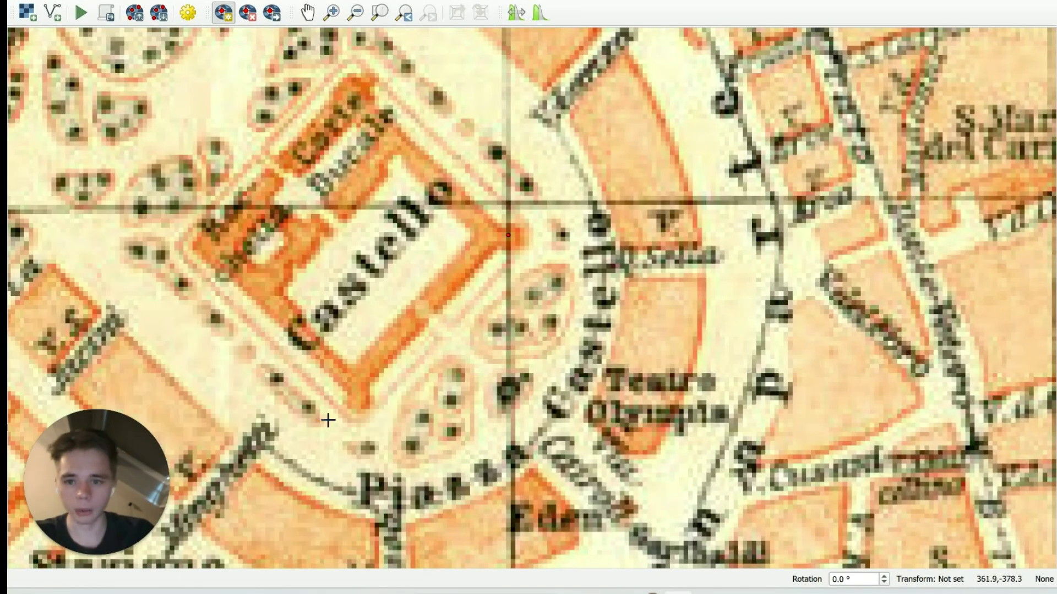
scroll(340, 406, "up", 5)
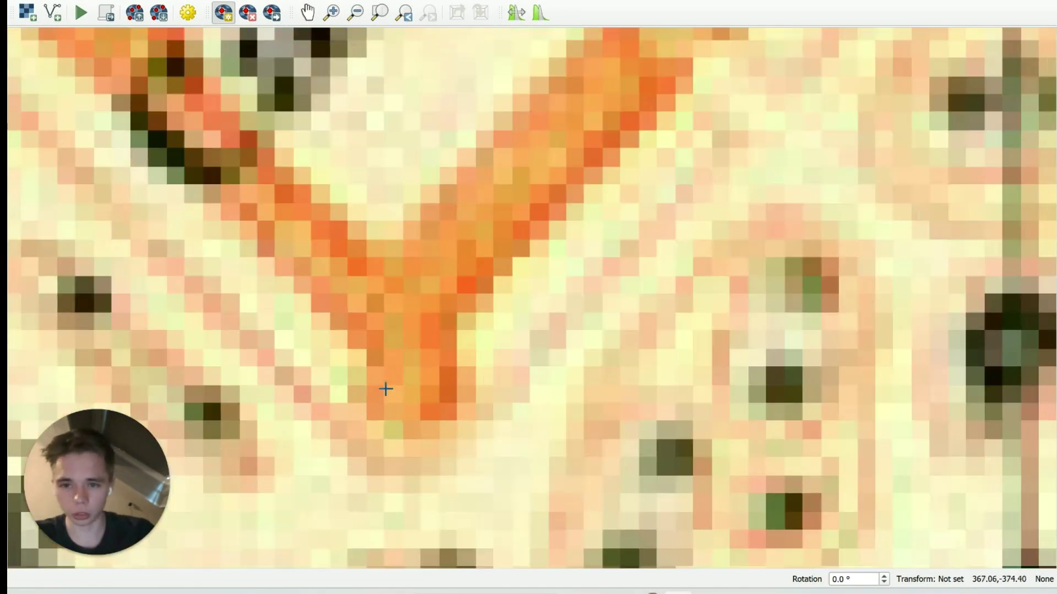
left_click(407, 354)
left_click(306, 507)
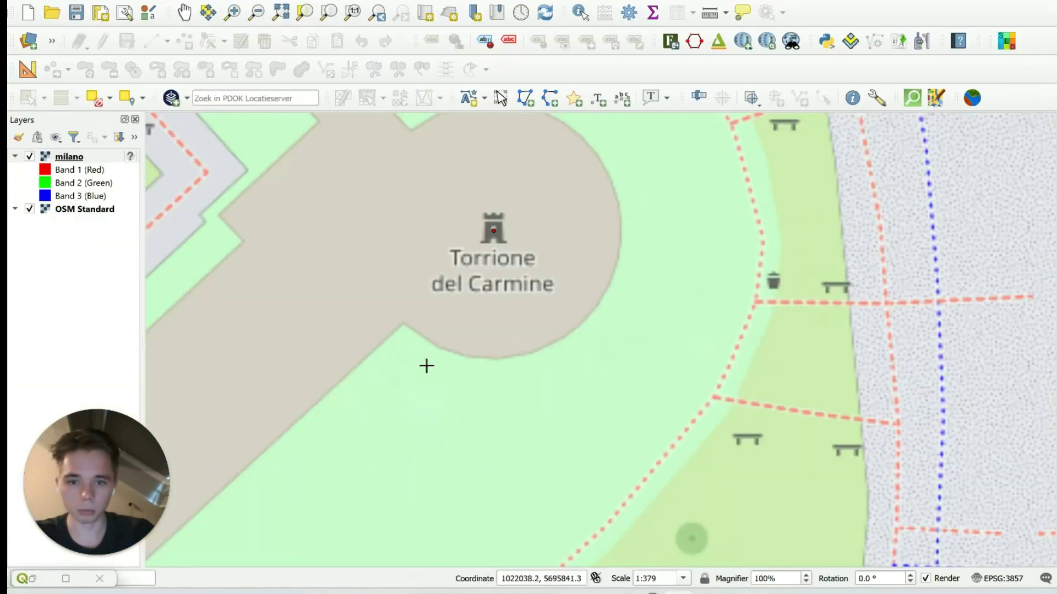
scroll(427, 365, "down", 3)
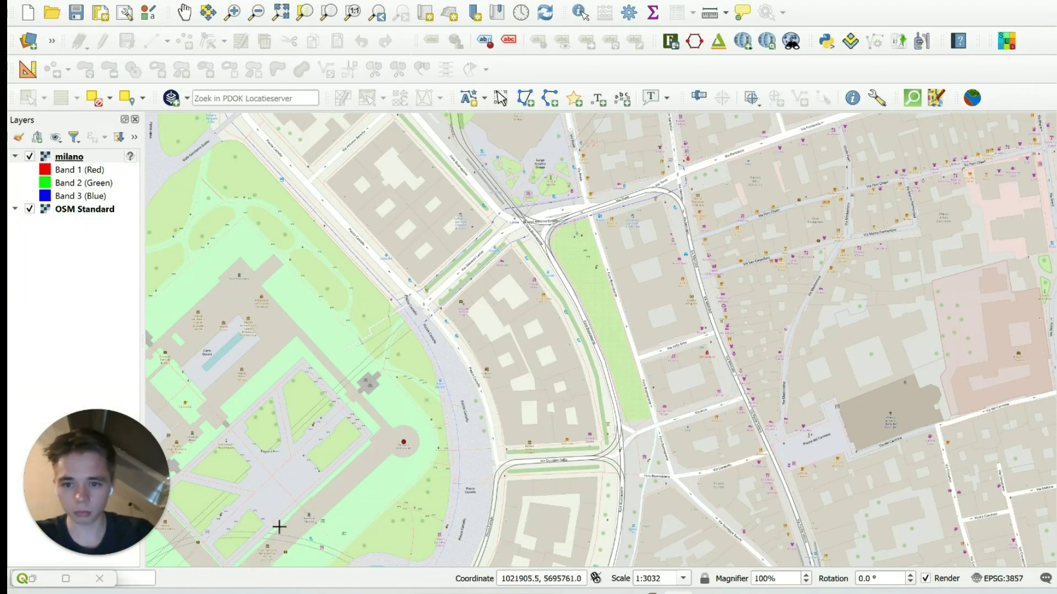
scroll(278, 545, "down", 2)
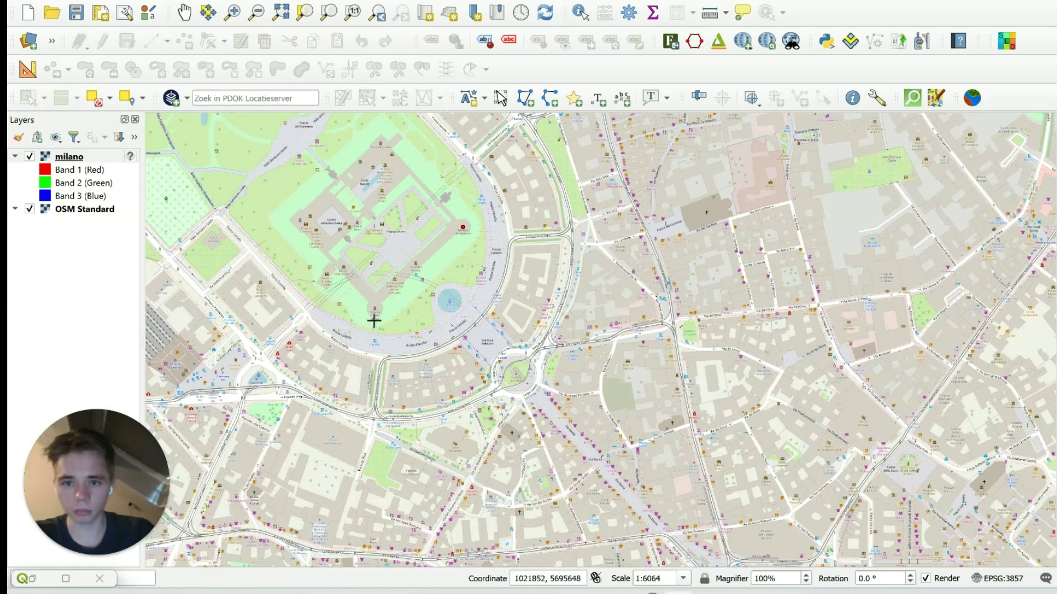
scroll(372, 318, "up", 3)
left_click(378, 237)
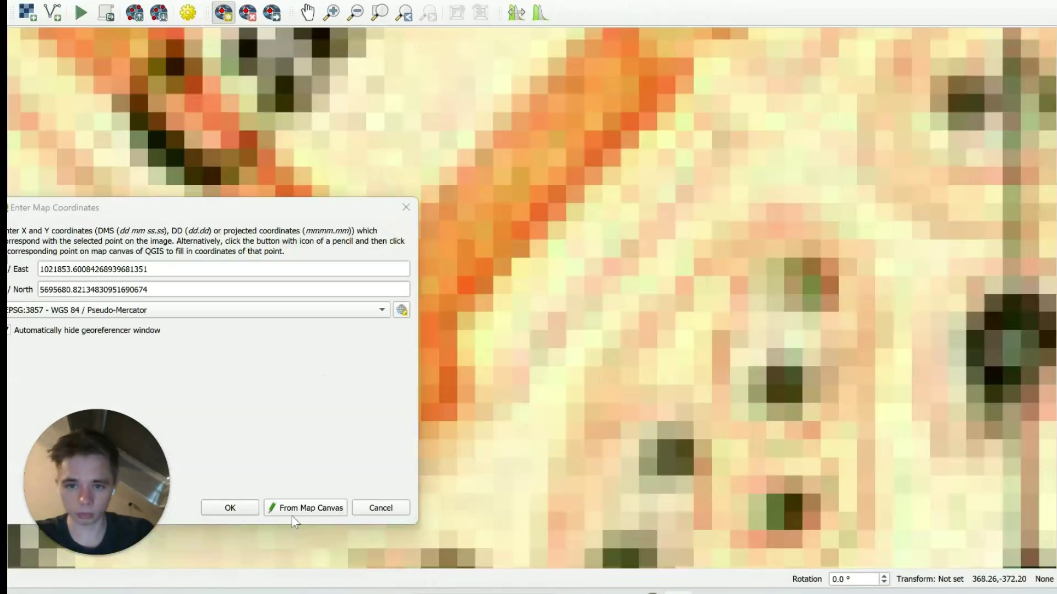
left_click(306, 507)
scroll(463, 311, "down", 3)
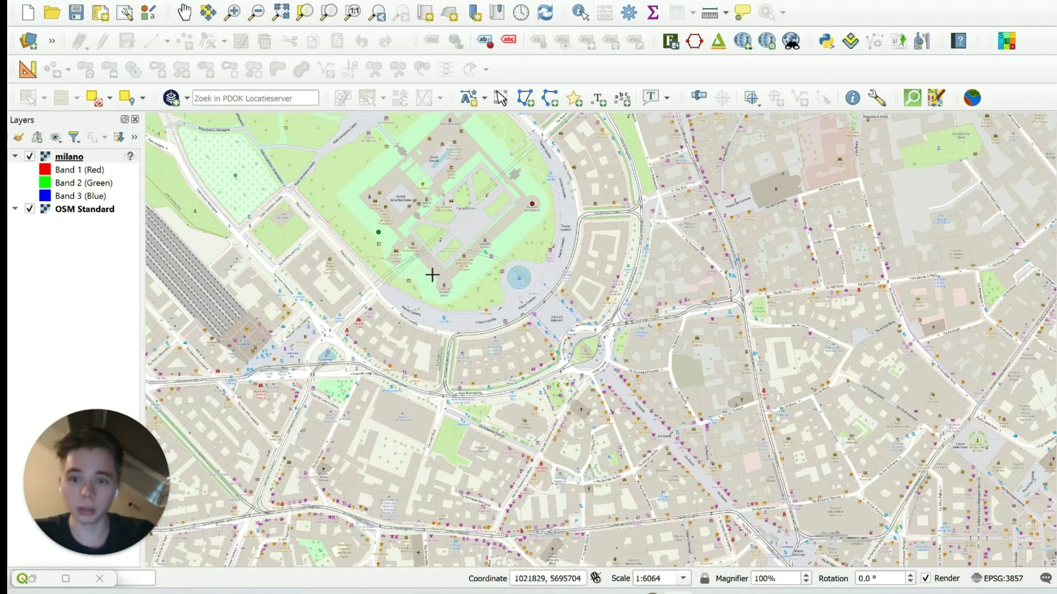
scroll(448, 285, "up", 2)
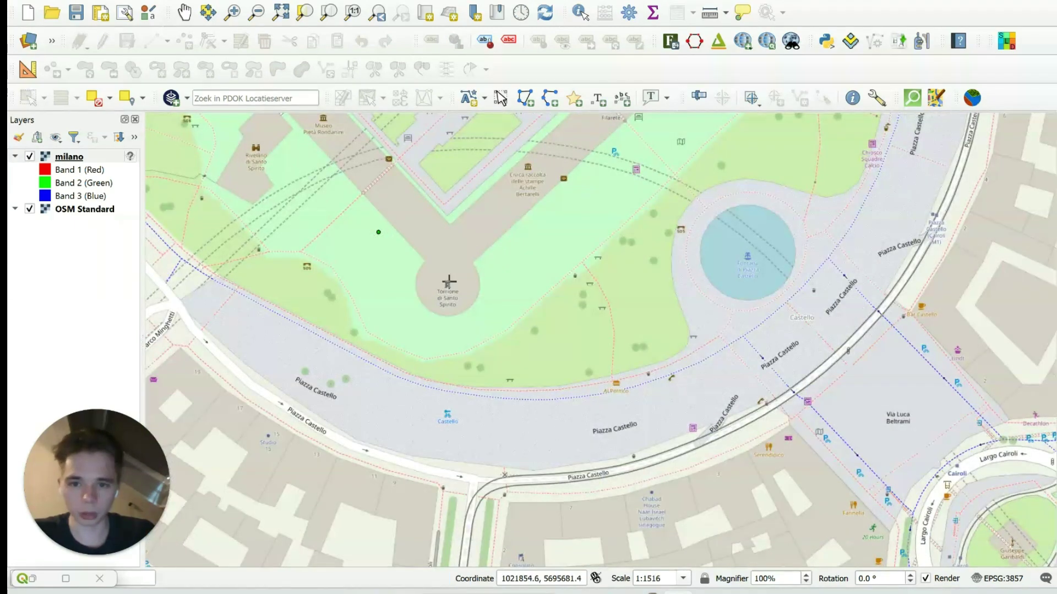
scroll(448, 282, "up", 8)
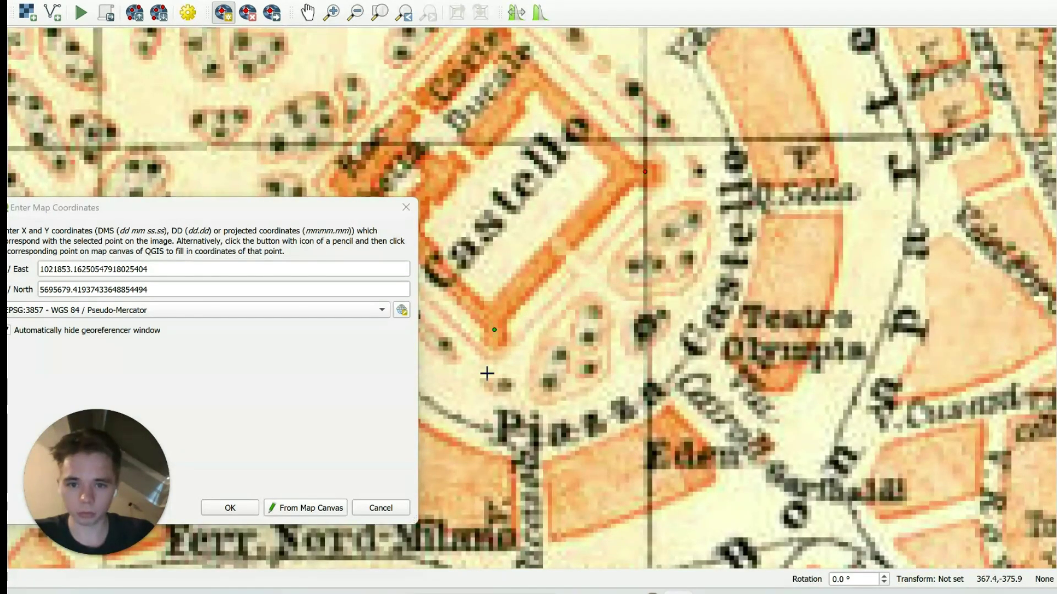
left_click_drag(274, 220, 635, 122)
left_click(587, 408)
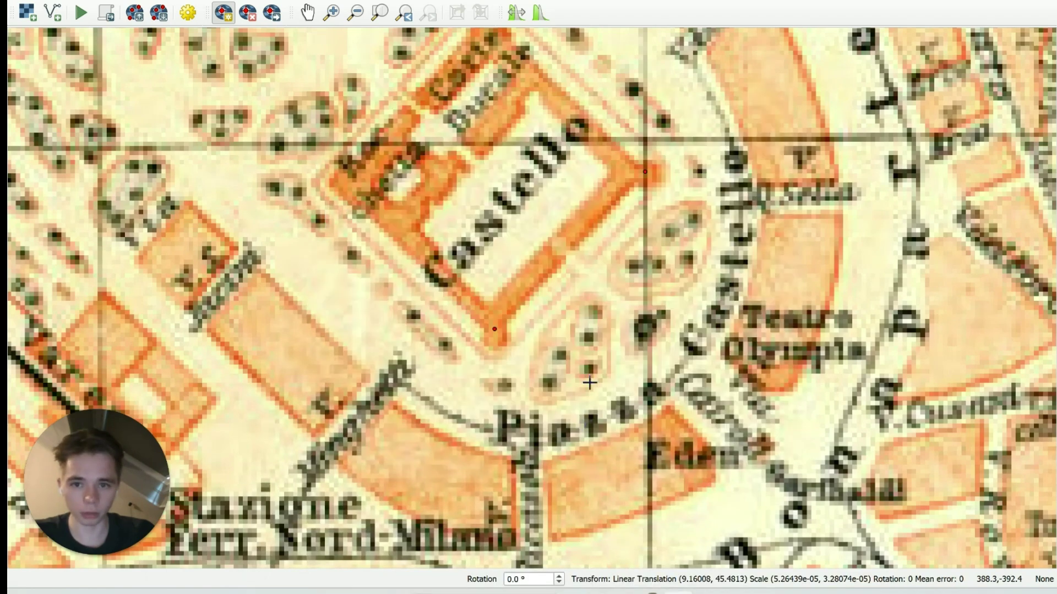
Step: Match a control point at the Duomo corner on OSM, bringing mean error to 5.55851
scroll(630, 125, "down", 2)
scroll(628, 485, "down", 2)
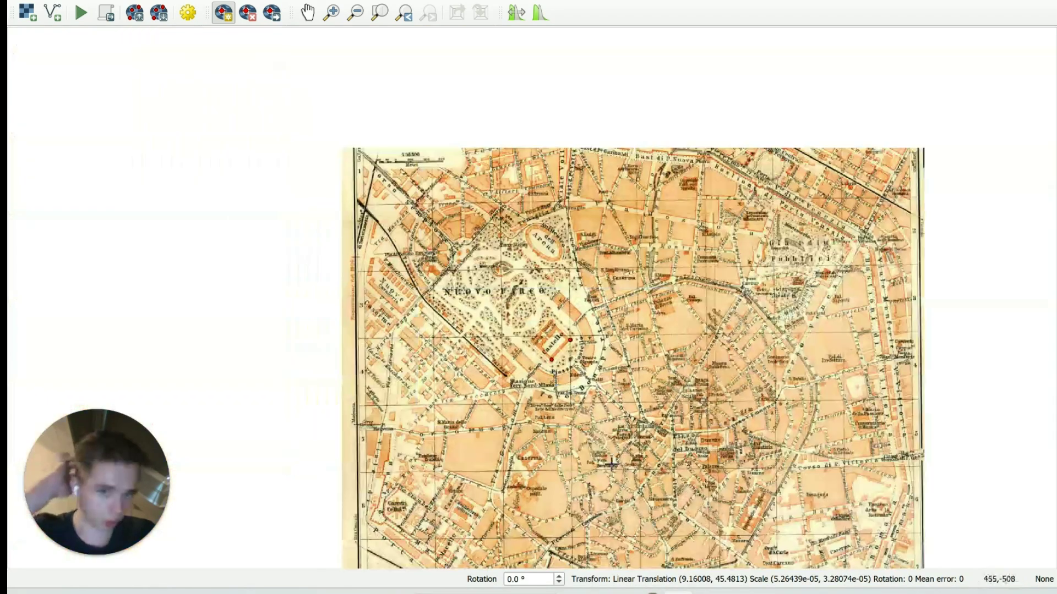
scroll(728, 511, "up", 2)
scroll(730, 510, "up", 2)
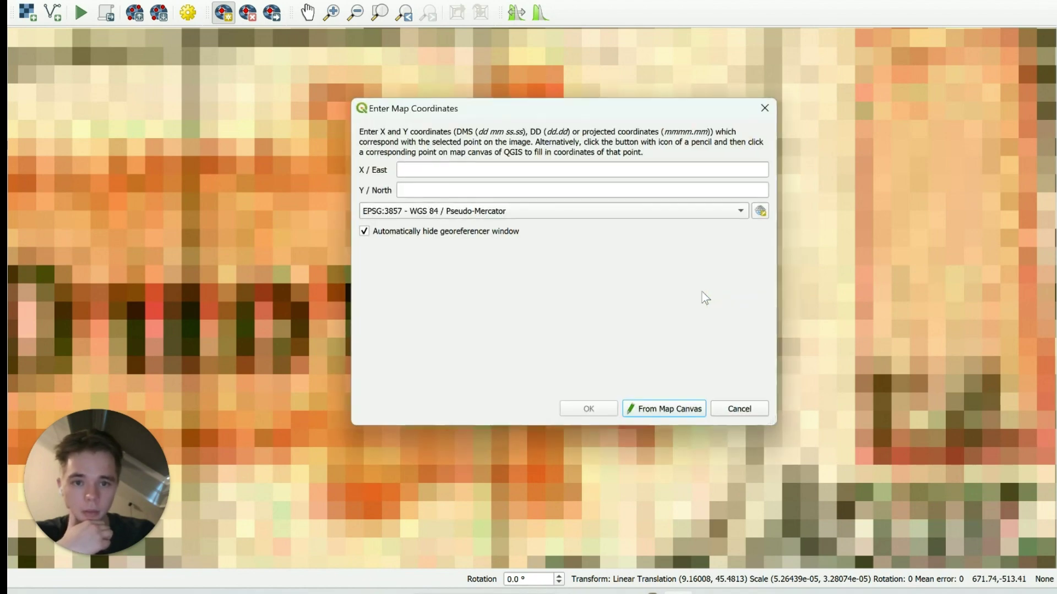
left_click(665, 409)
scroll(413, 284, "down", 9)
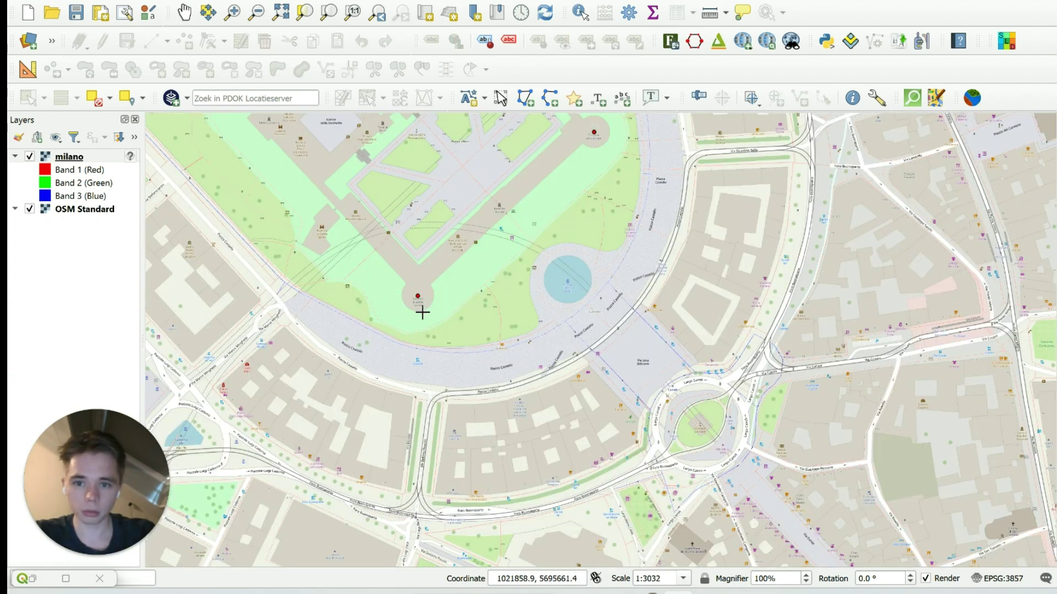
scroll(499, 327, "down", 4)
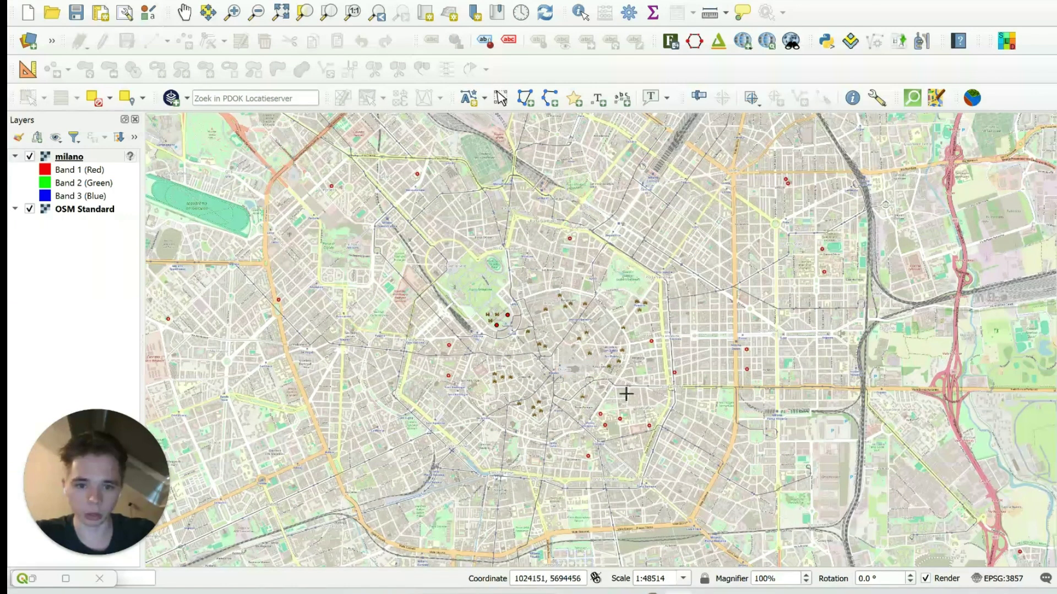
scroll(626, 393, "up", 2)
scroll(489, 380, "up", 5)
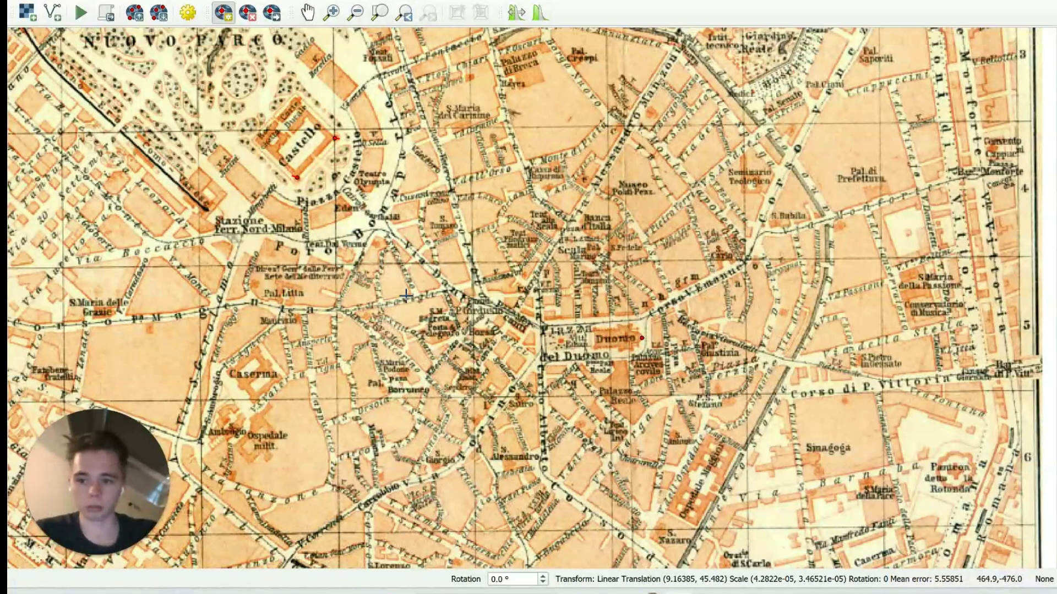
scroll(455, 238, "down", 2)
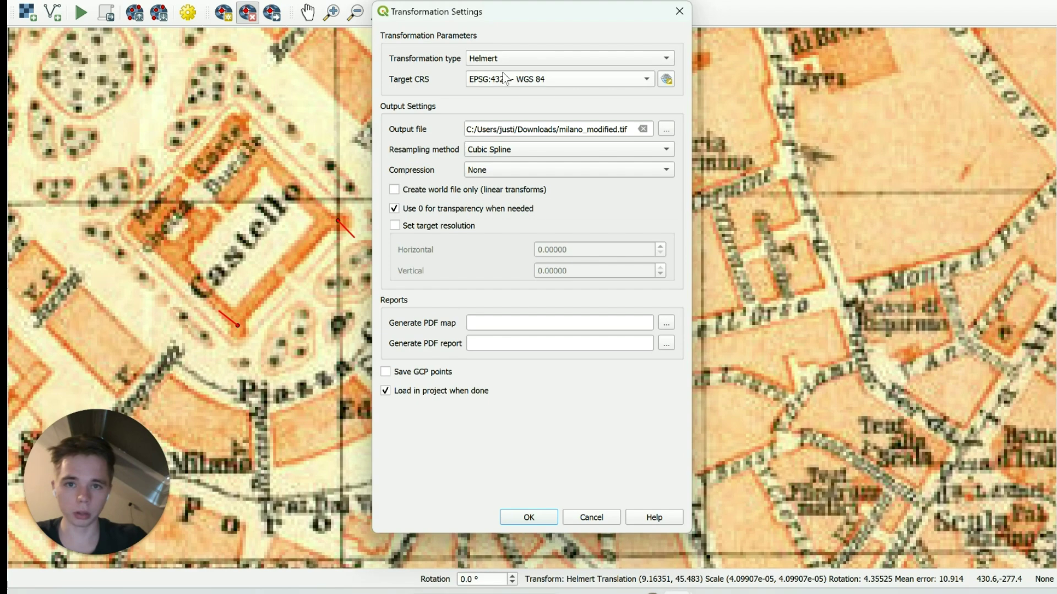
Step: Set the transformation type to Thin Plate Spline and run georeferencing to produce milano_modified.tif
left_click(506, 65)
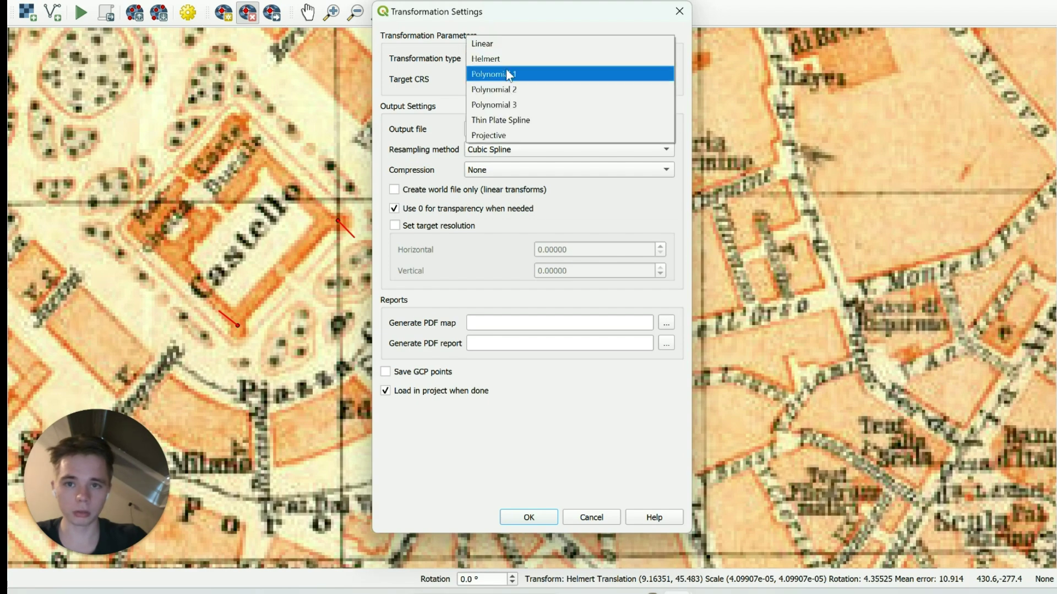
left_click(541, 121)
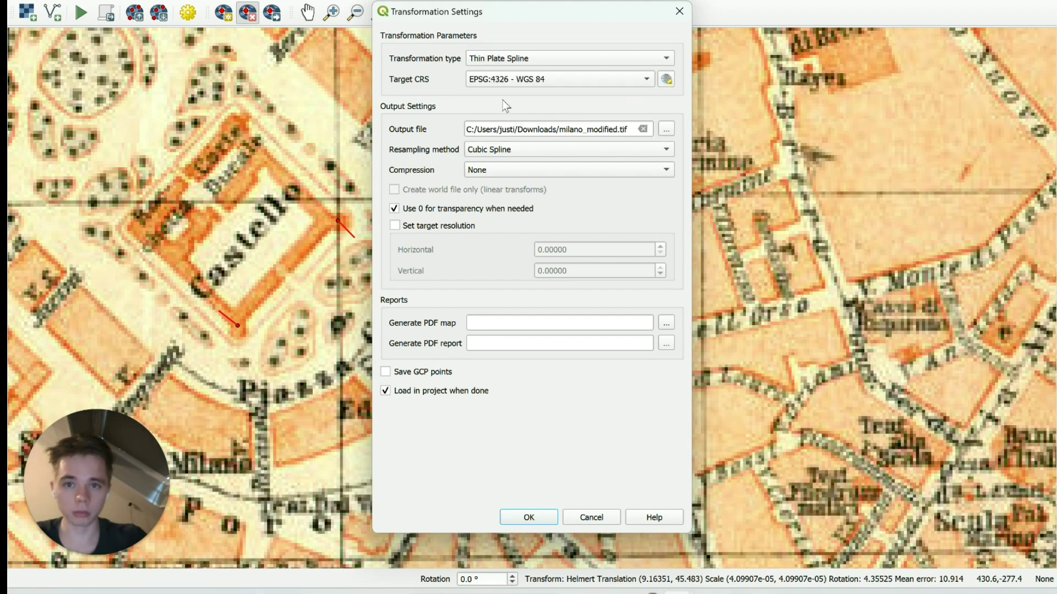
left_click(540, 513)
left_click(80, 12)
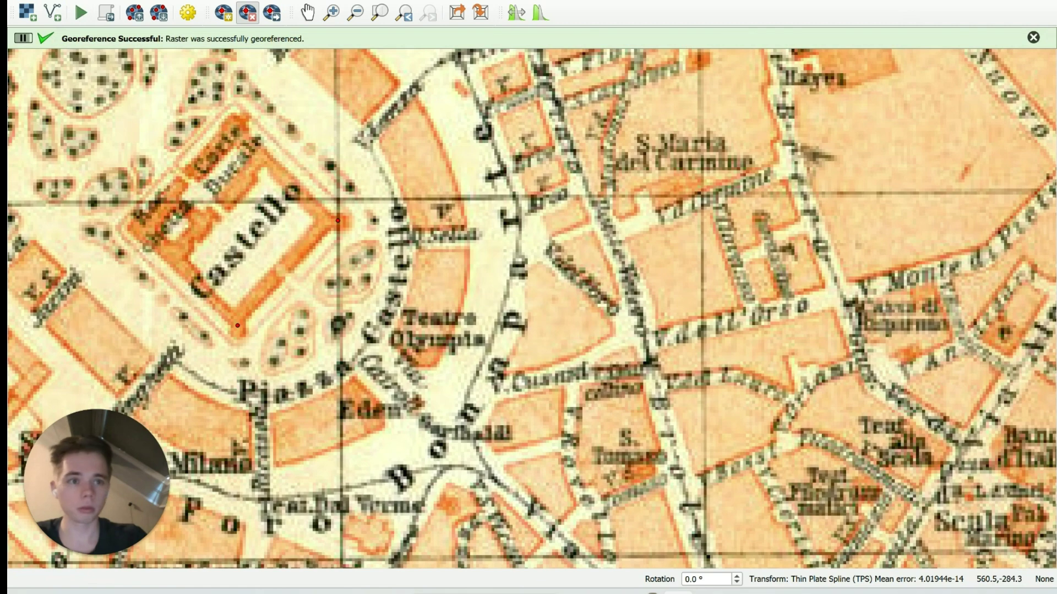
Step: Toggle milano_modified to compare against OSM, then review and cancel the Transformation Settings
scroll(490, 265, "down", 3)
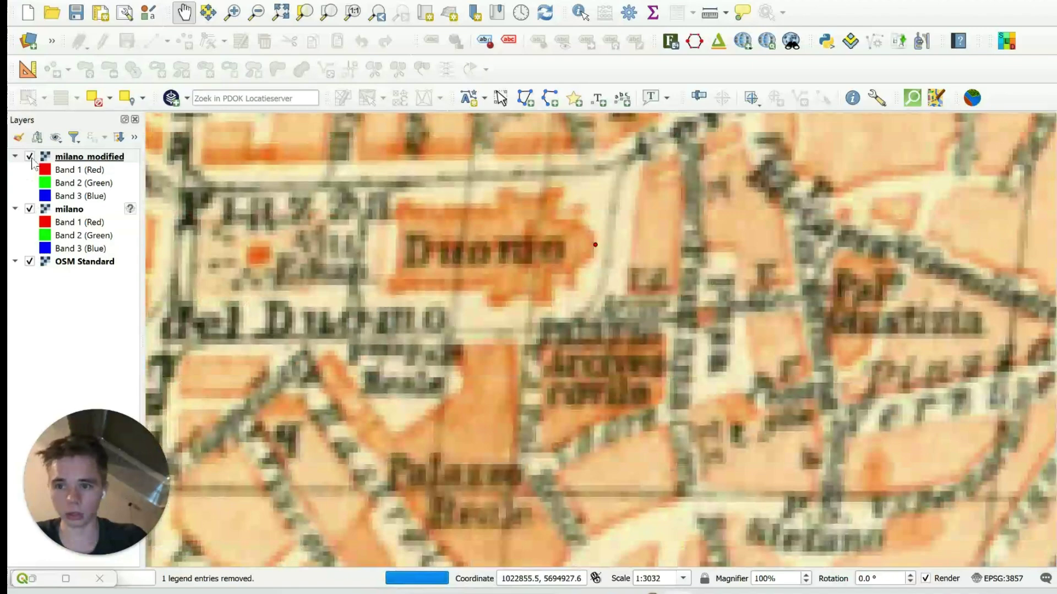
left_click(29, 158)
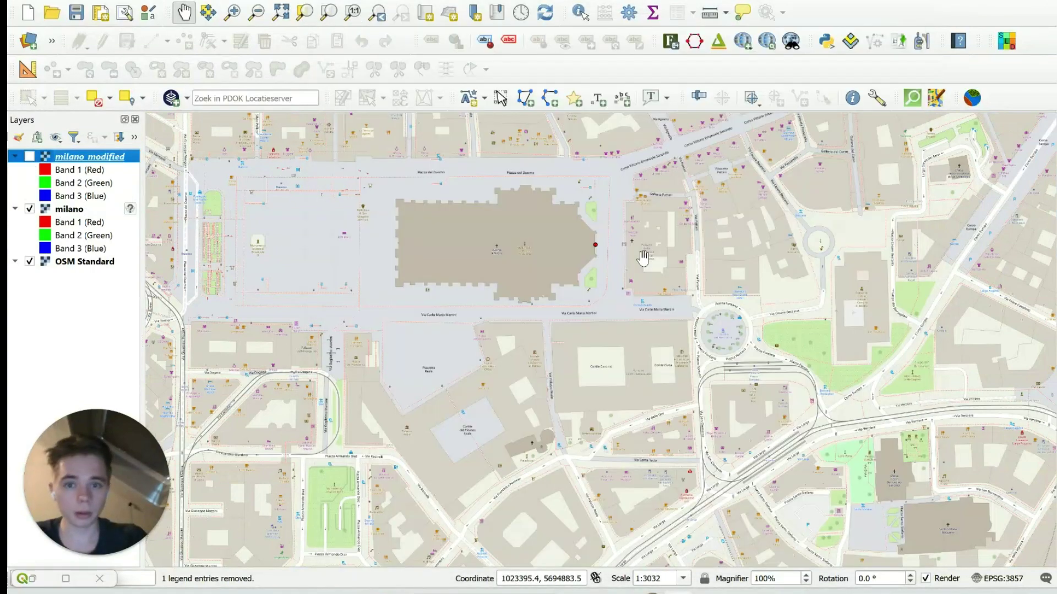
scroll(490, 252, "down", 2)
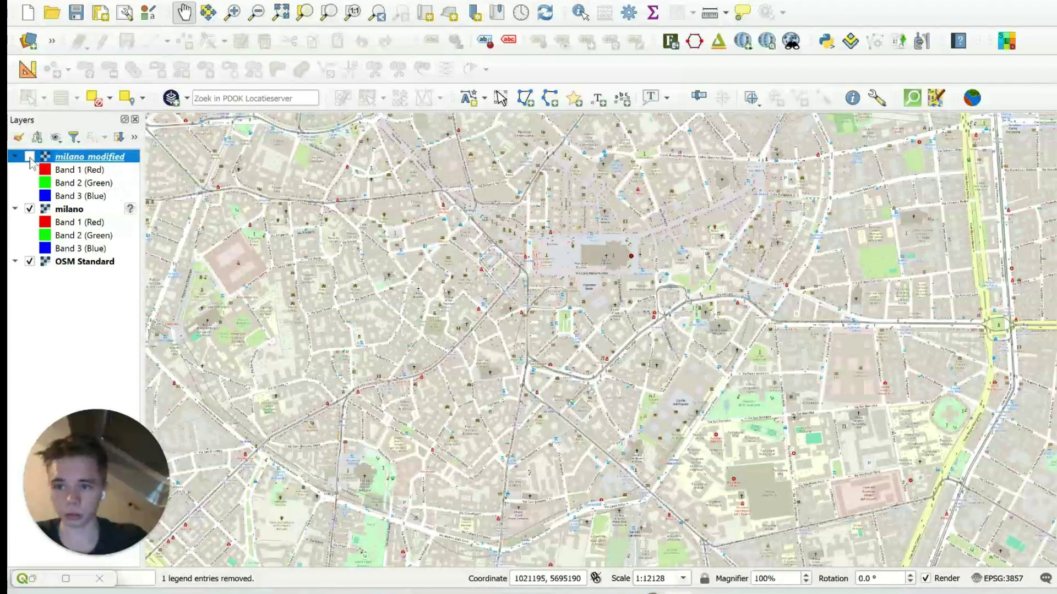
left_click(29, 157)
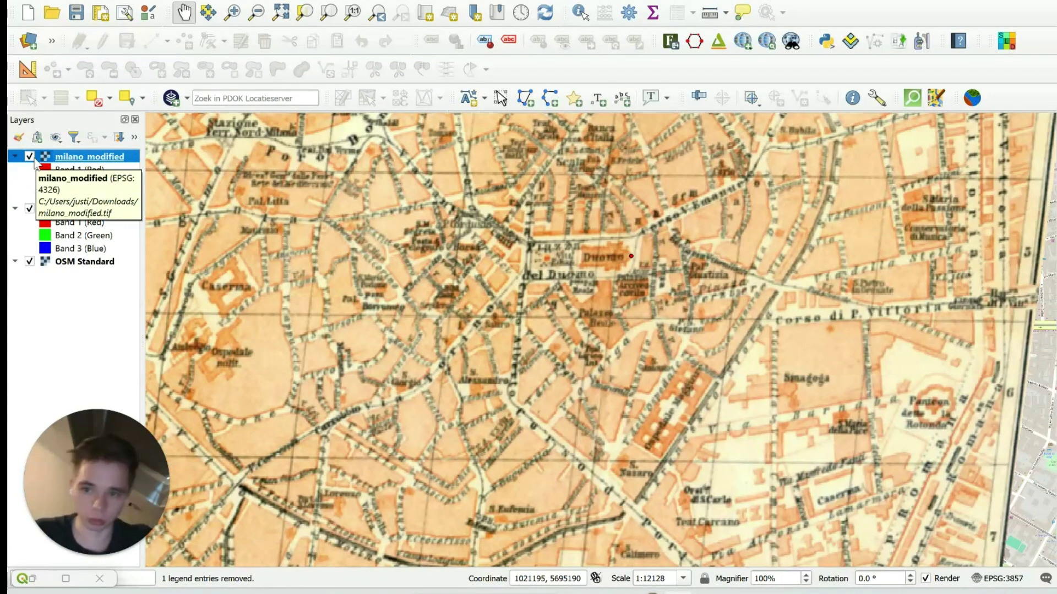
left_click(65, 579)
left_click(104, 1)
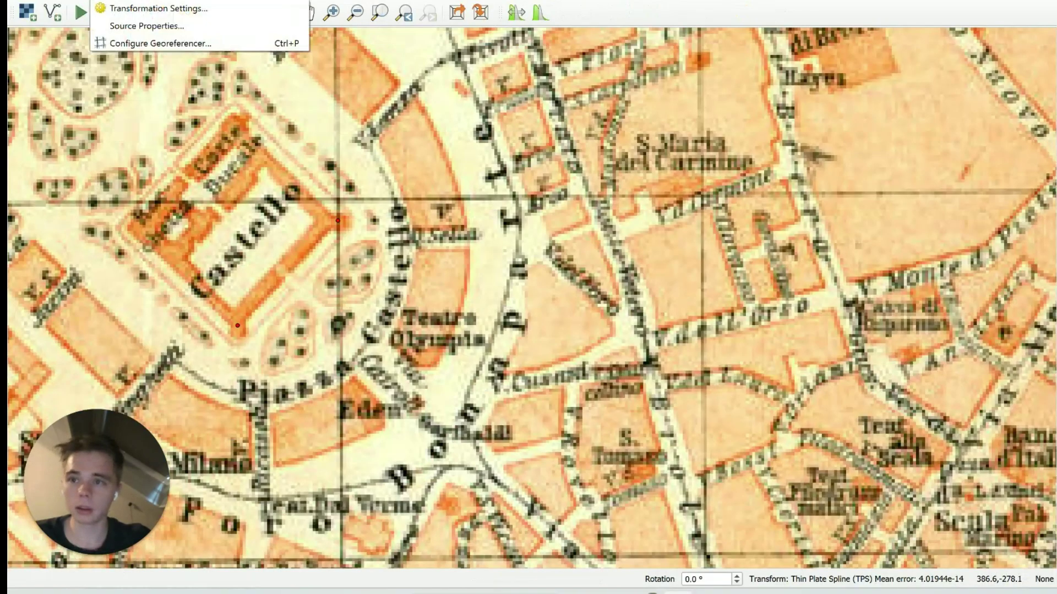
left_click(160, 7)
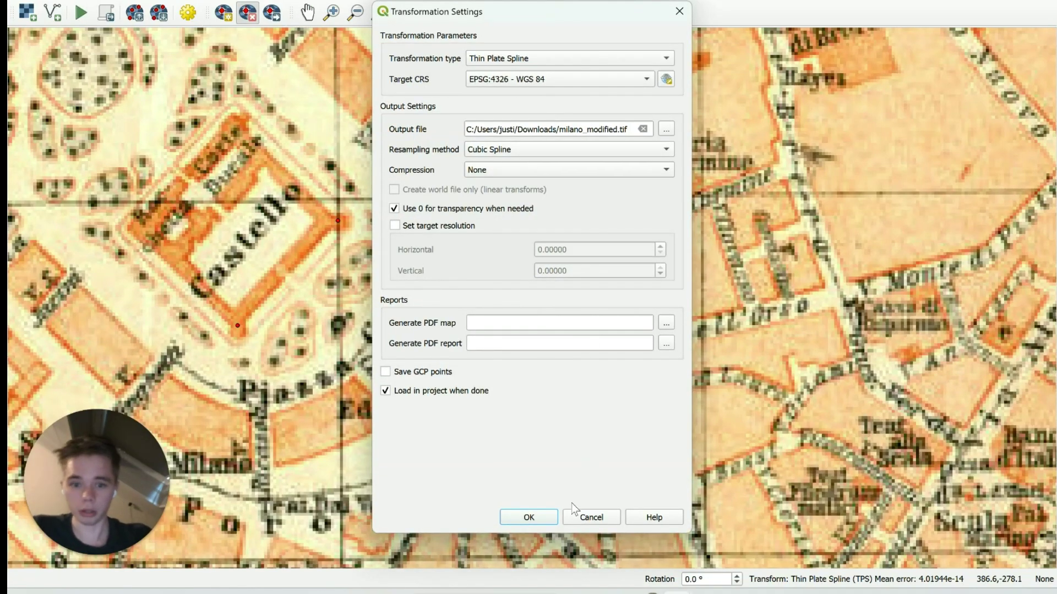
left_click(529, 518)
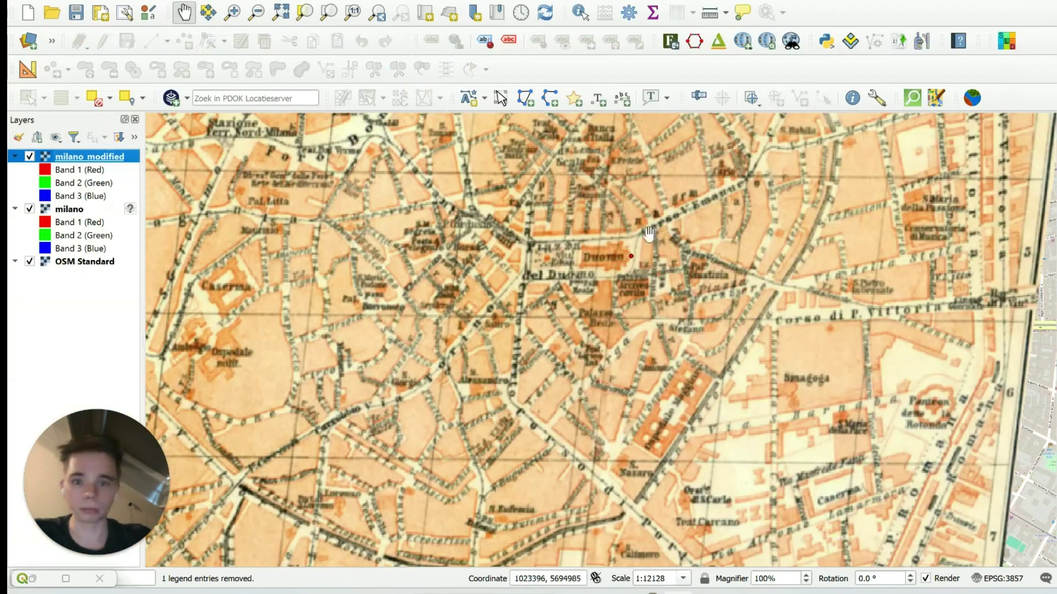
Step: Pan to the Castello area and toggle milano_modified repeatedly to check alignment
scroll(649, 234, "down", 1)
left_click_drag(470, 168, 476, 236)
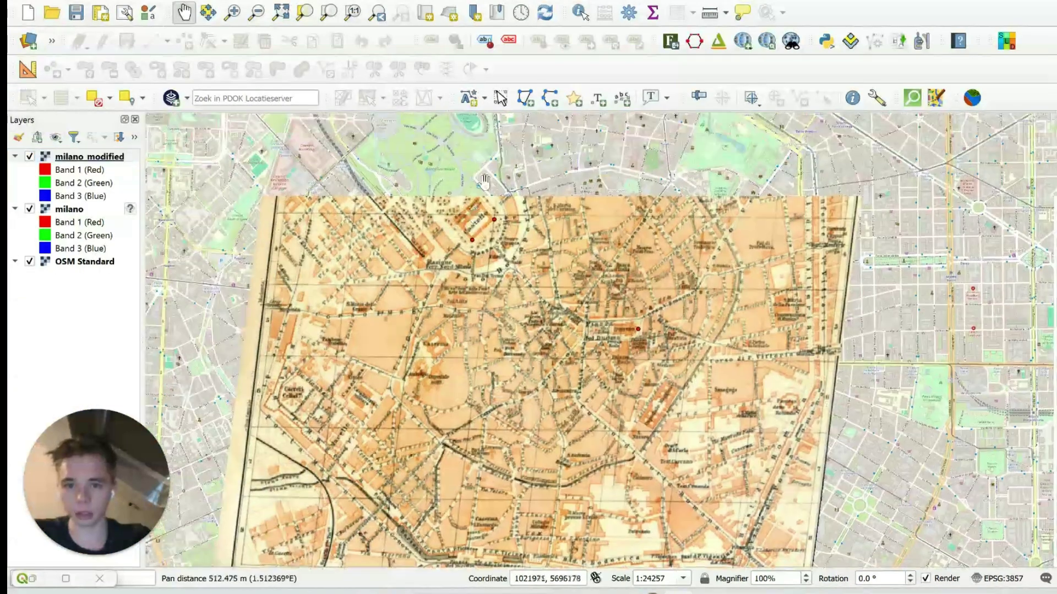
scroll(476, 236, "up", 3)
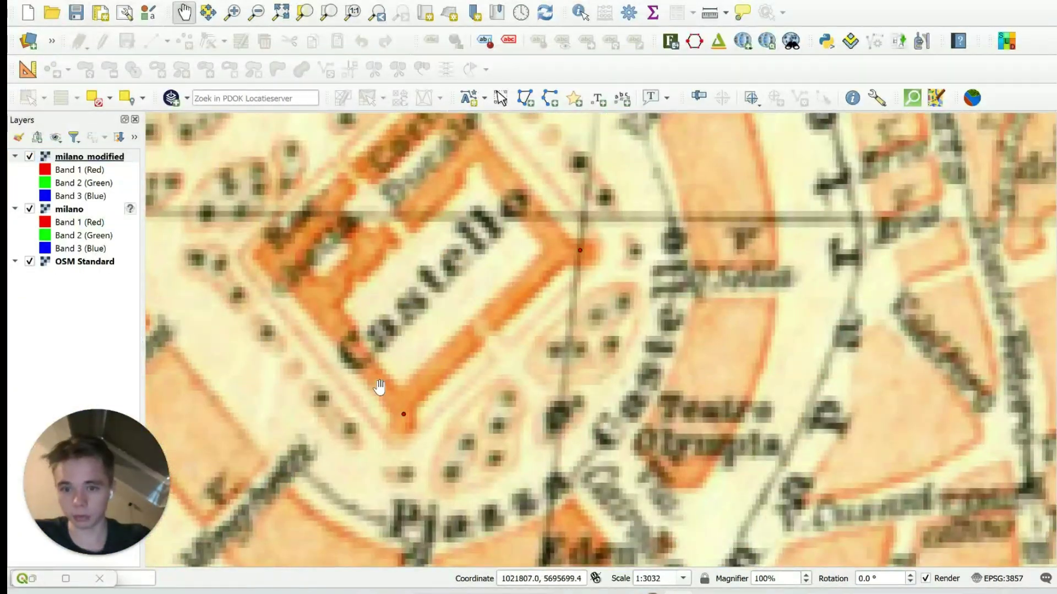
scroll(520, 338, "down", 1)
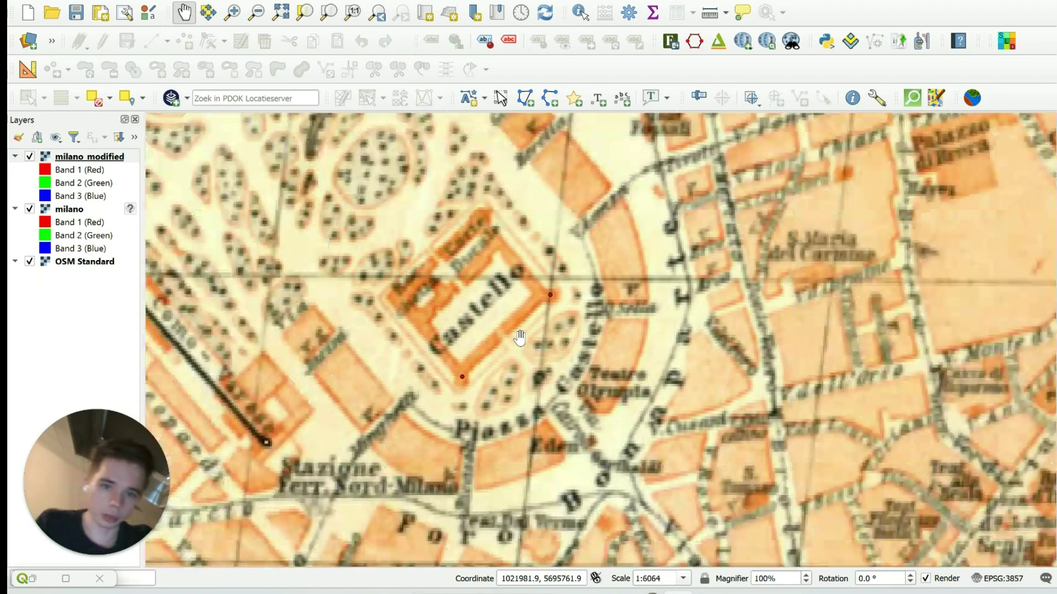
left_click(31, 158)
left_click(32, 158)
left_click(31, 158)
left_click(31, 158)
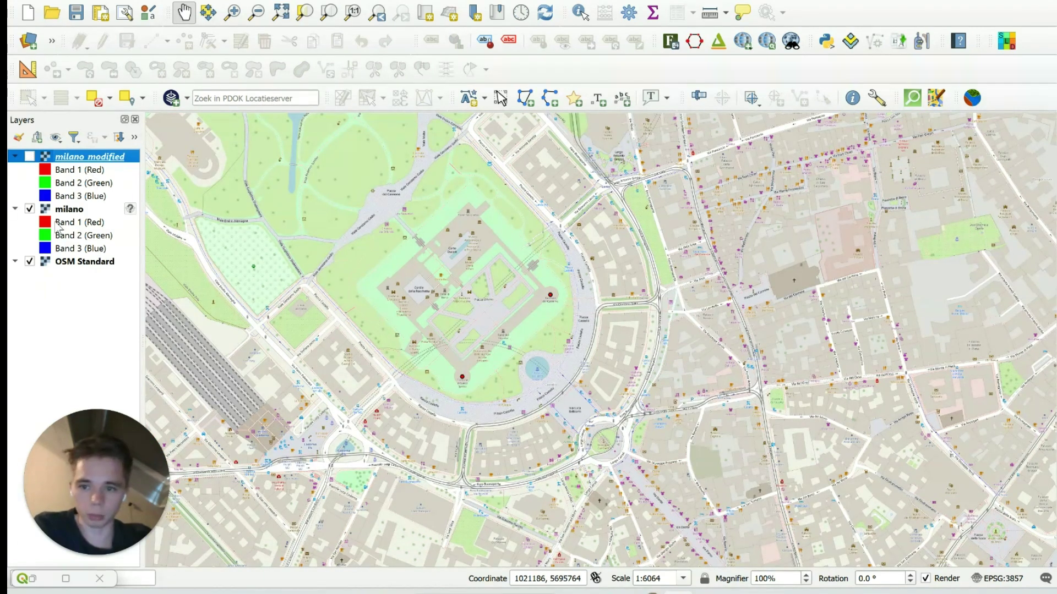
Step: Show milano_modified again and pan to re-centre the old map in view
left_click(29, 157)
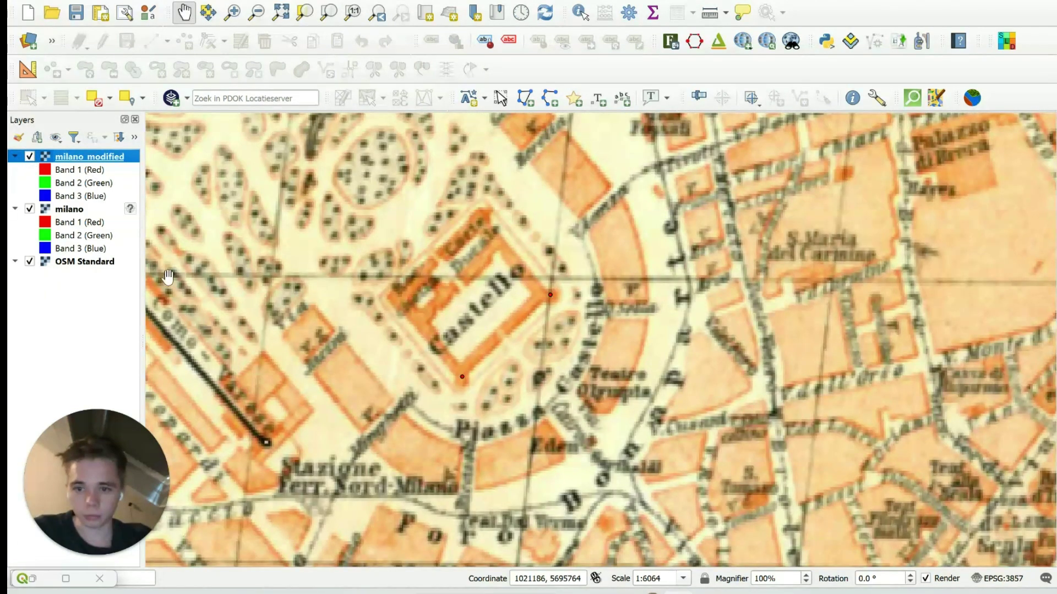
scroll(522, 252, "down", 2)
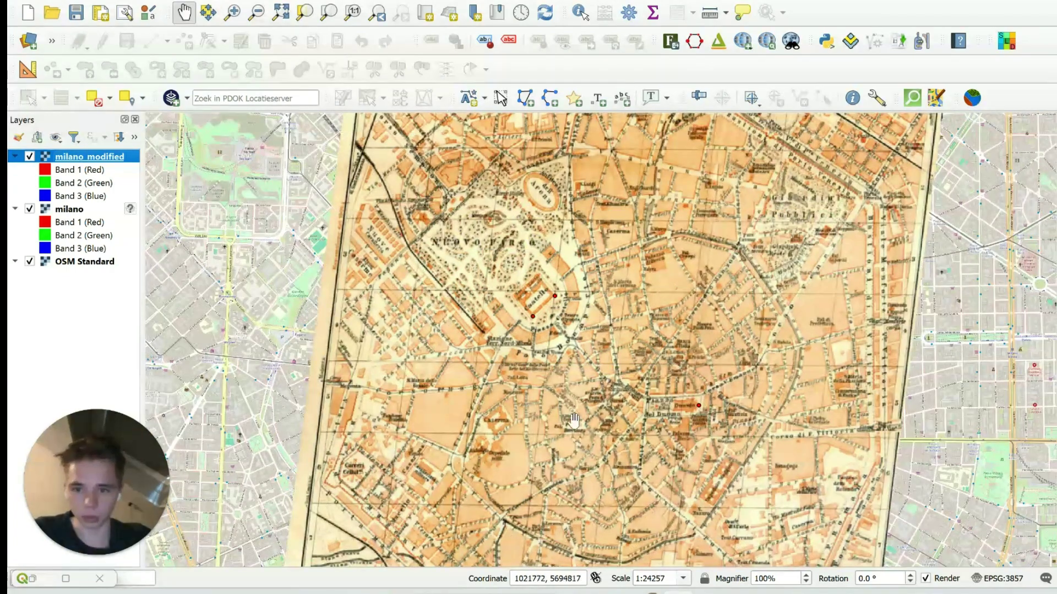
left_click_drag(574, 419, 361, 331)
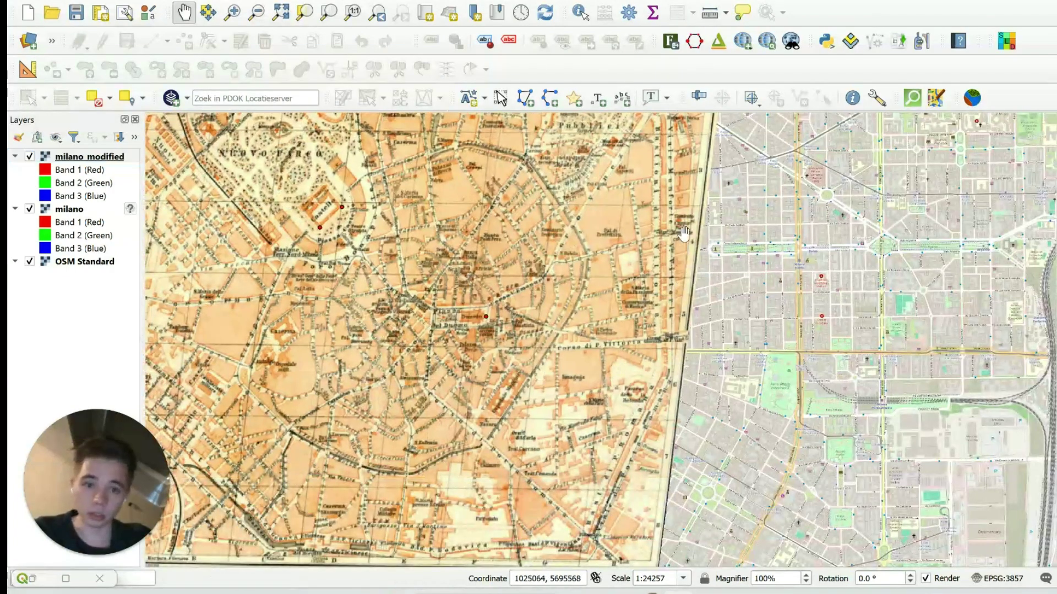
left_click_drag(682, 297, 670, 369)
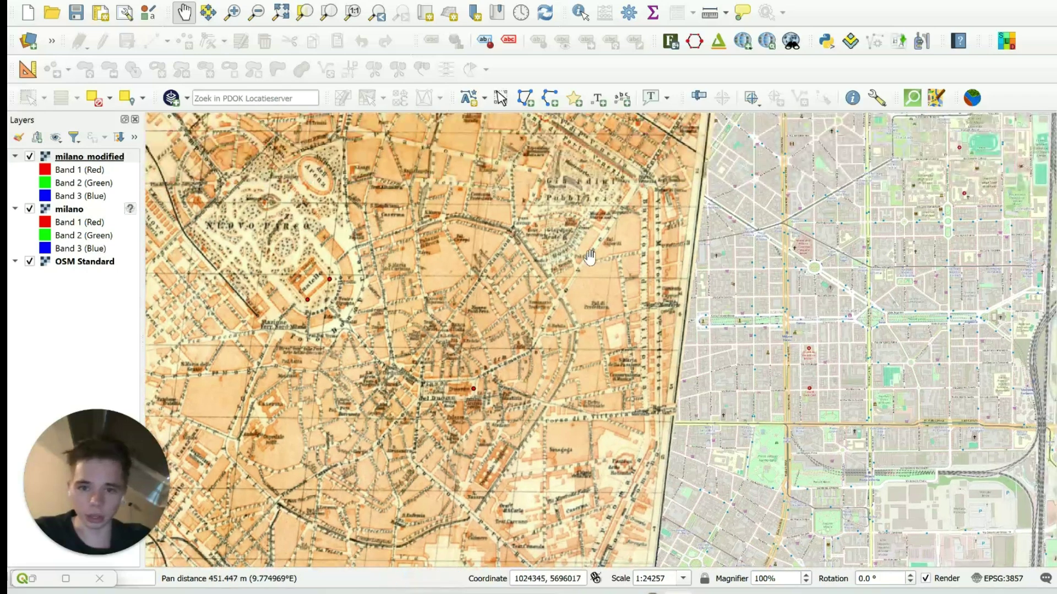
scroll(597, 255, "up", 1)
Step: Compare milano_modified against OSM while panning to the Duomo, leaving the layer visible
left_click(33, 161)
left_click(29, 157)
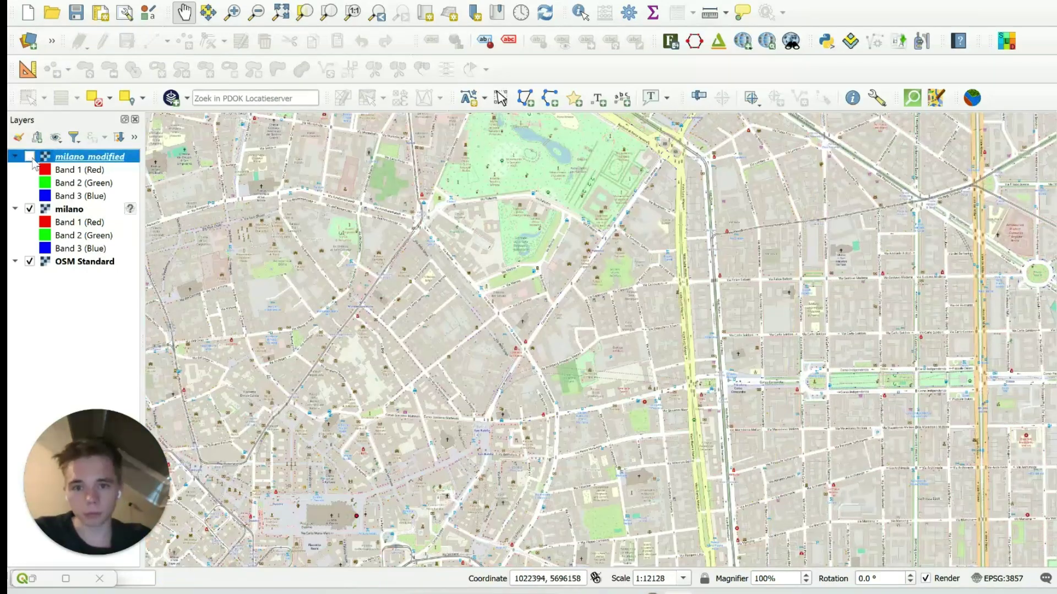
left_click(30, 157)
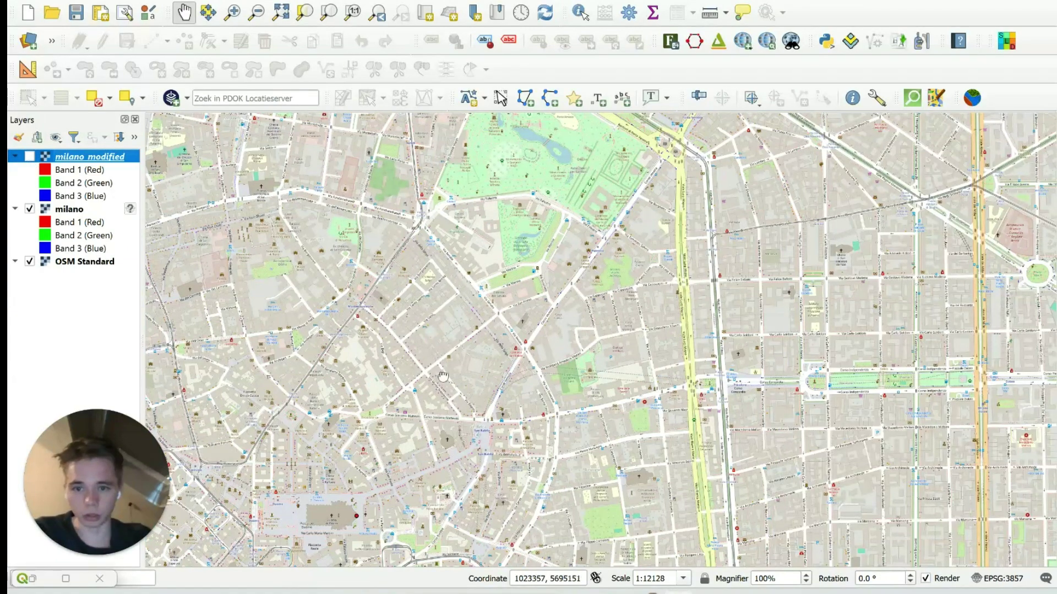
left_click_drag(444, 376, 759, 265)
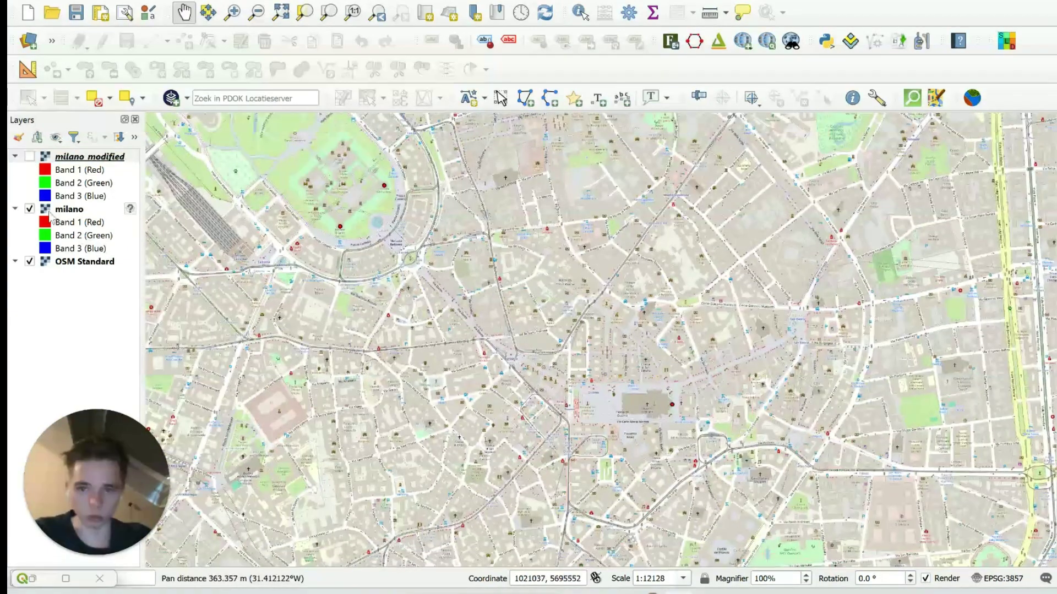
left_click(30, 157)
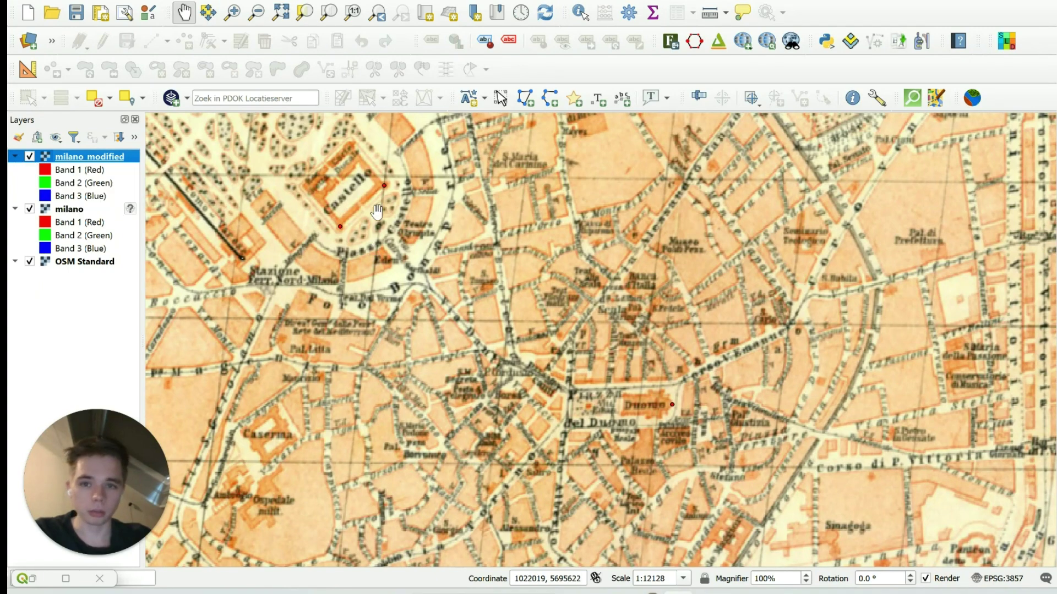
Step: Try adding 'streets' as a vector layer, which fails as invalid, then open Create Layer
left_click(113, 1)
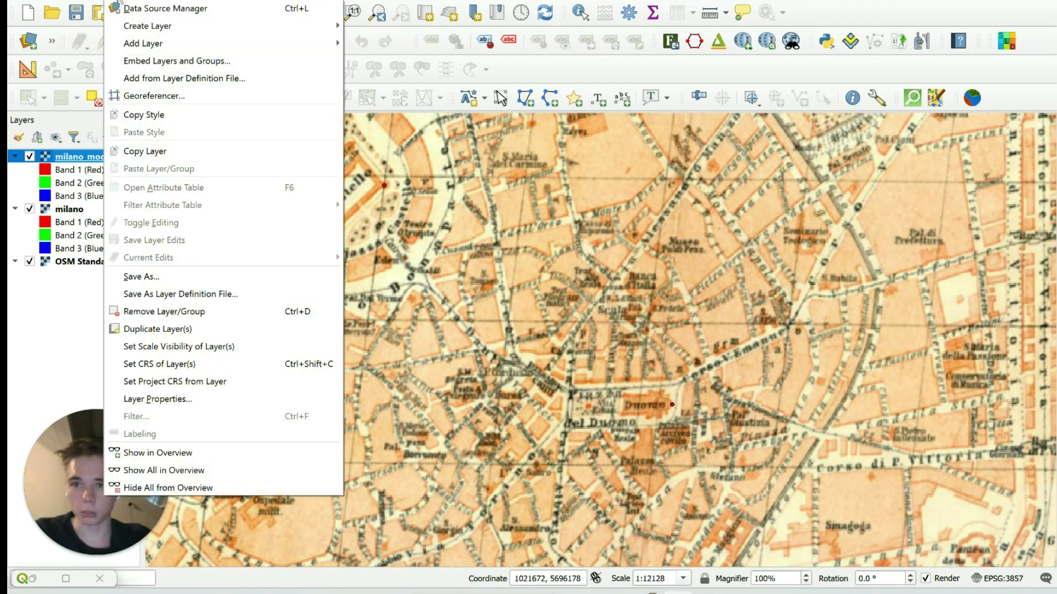
mouse_move(170, 46)
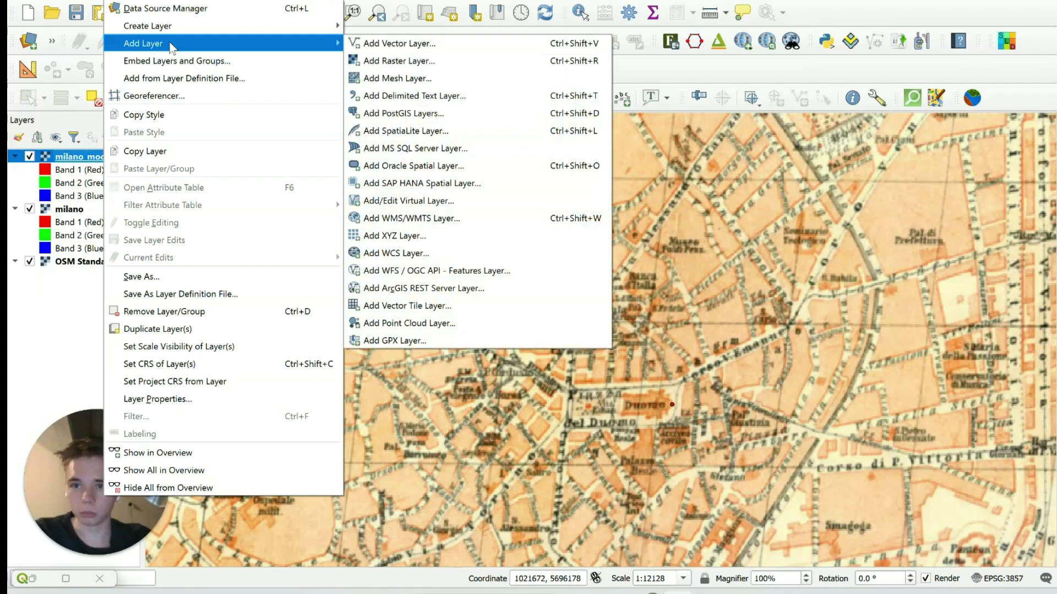
left_click(399, 49)
left_click(477, 170)
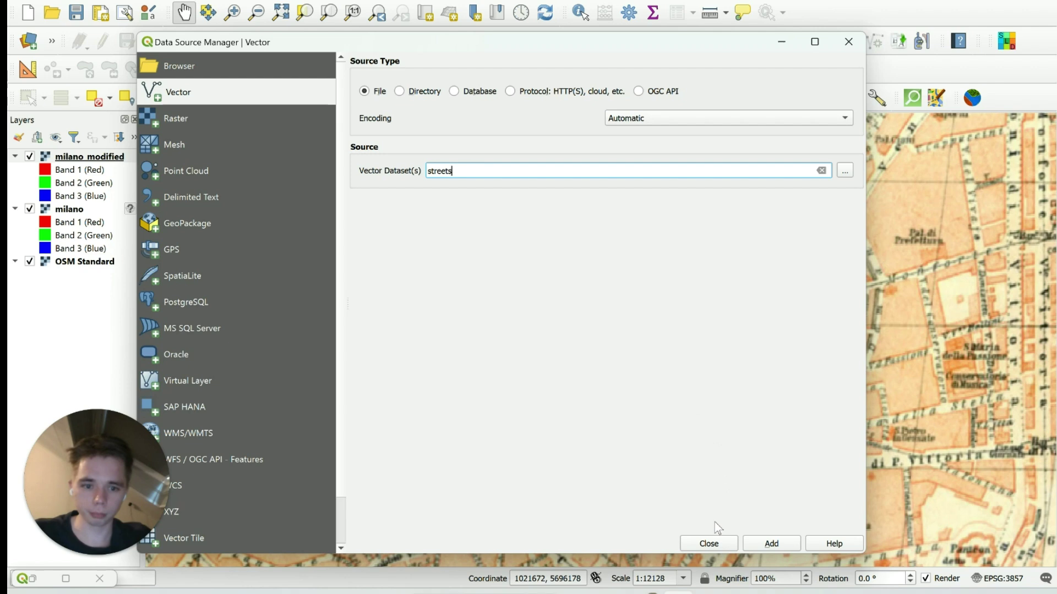
left_click(754, 543)
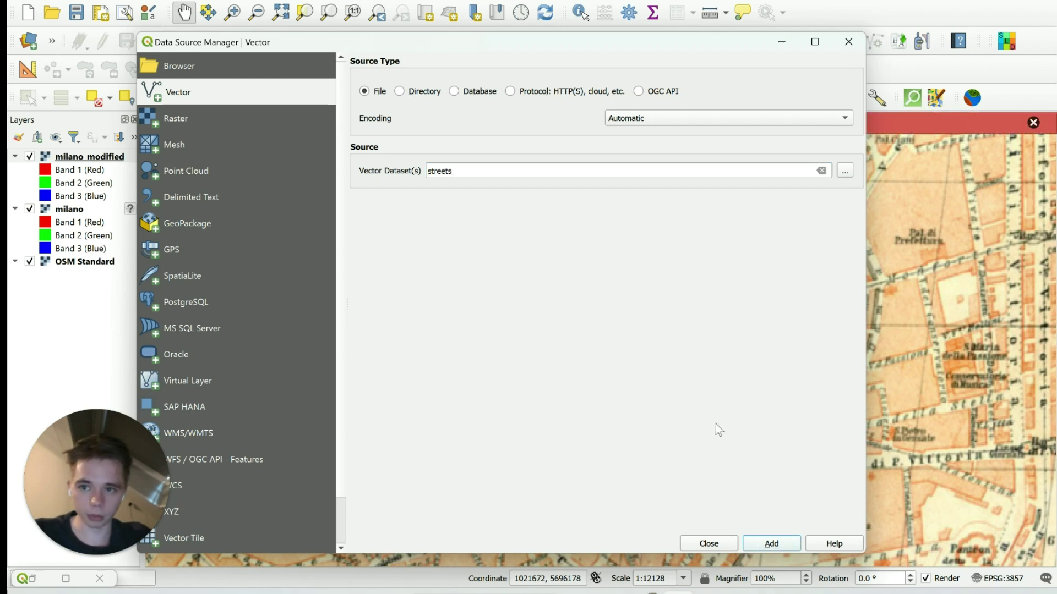
left_click_drag(738, 48, 793, 56)
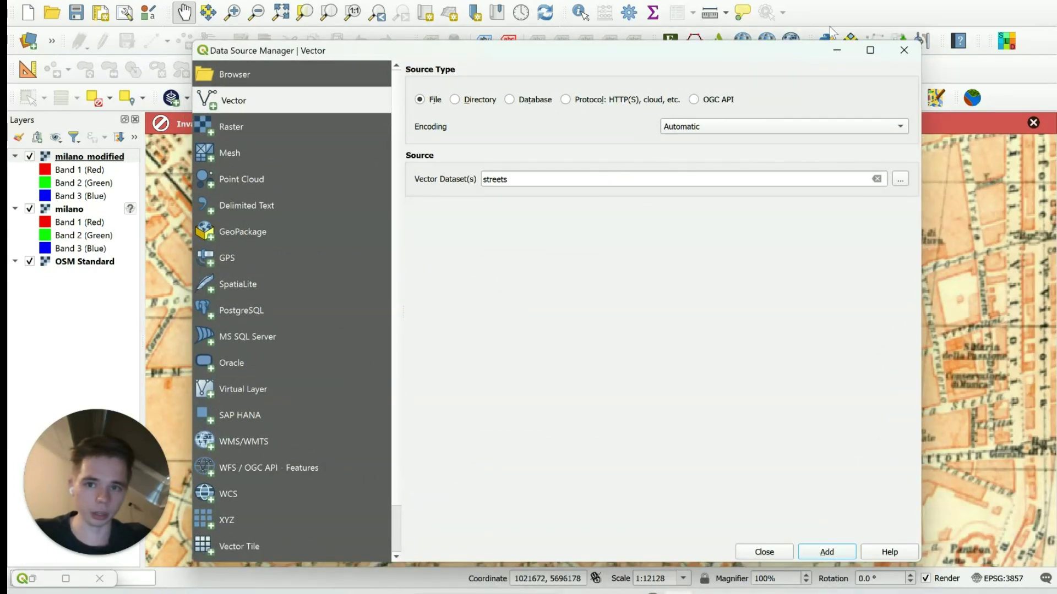
left_click(904, 50)
left_click(136, 3)
mouse_move(312, 30)
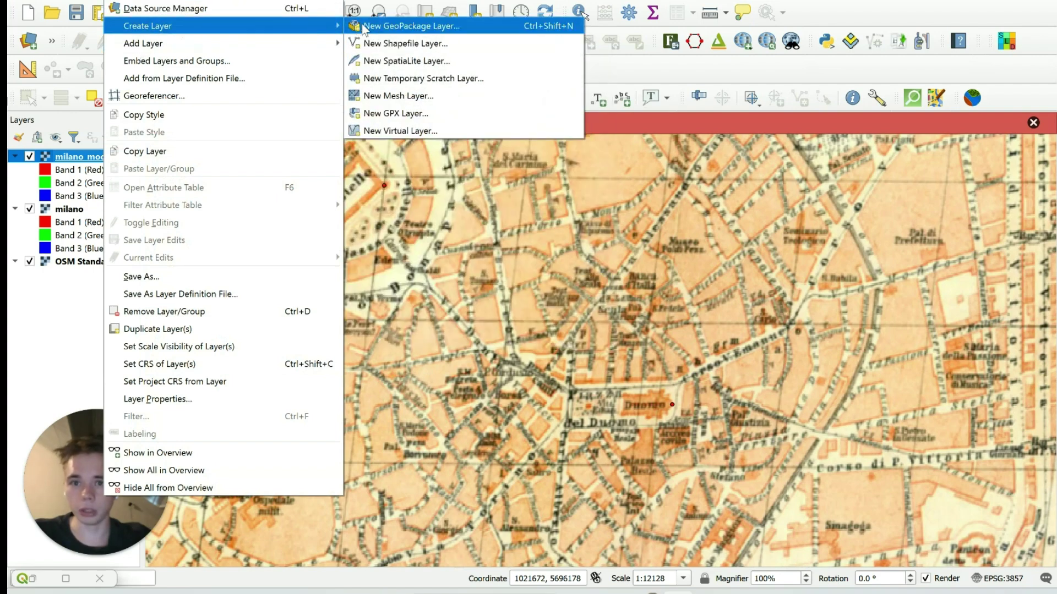
Step: Define a new shapefile layer named 'streets' with LineString geometry and confirm it
left_click(432, 43)
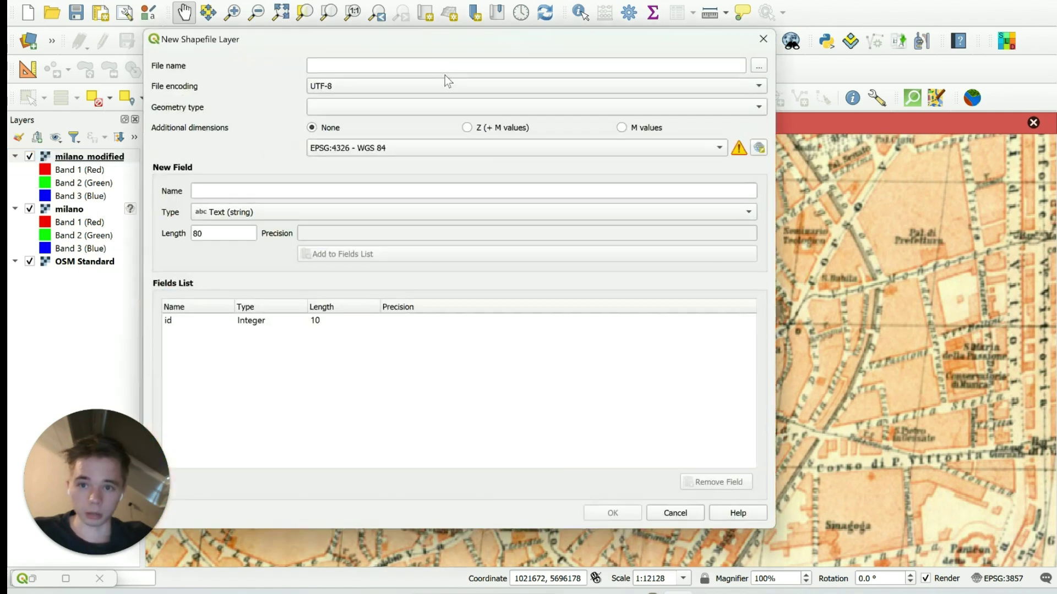
left_click(455, 64)
type("streets")
left_click(441, 107)
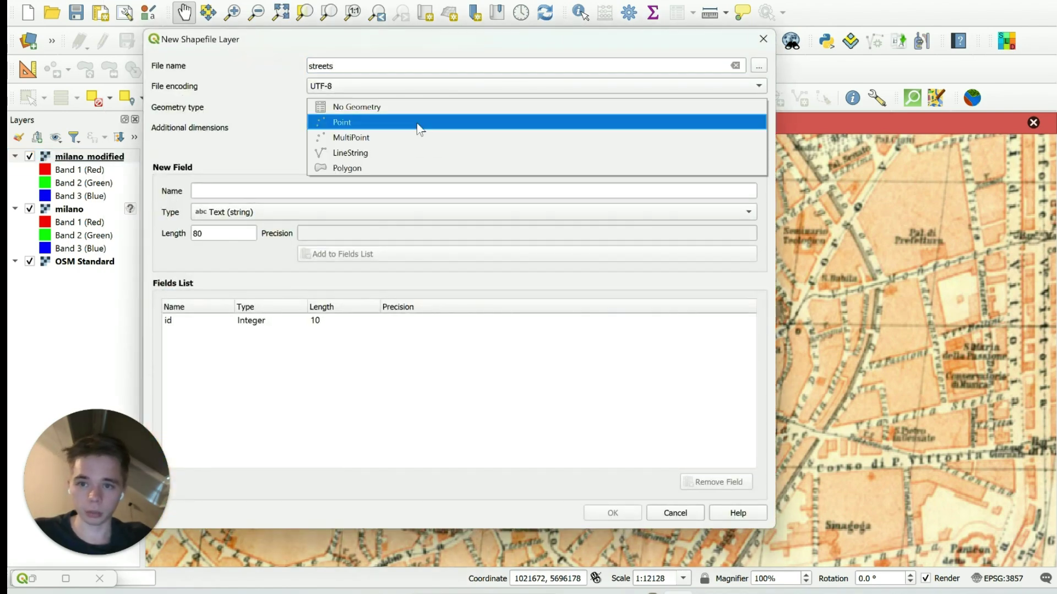
left_click(382, 151)
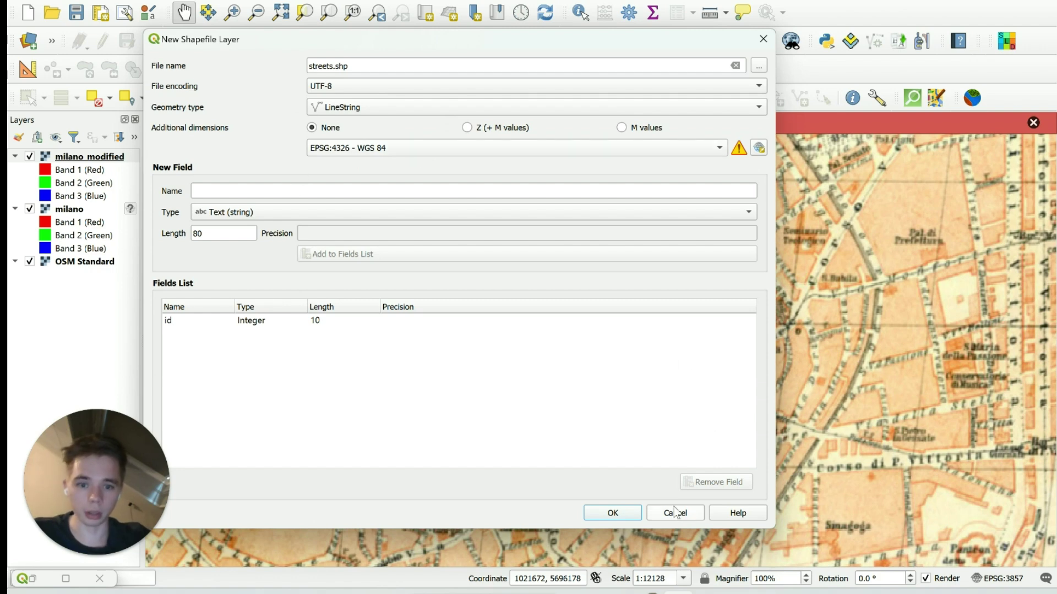
left_click(637, 513)
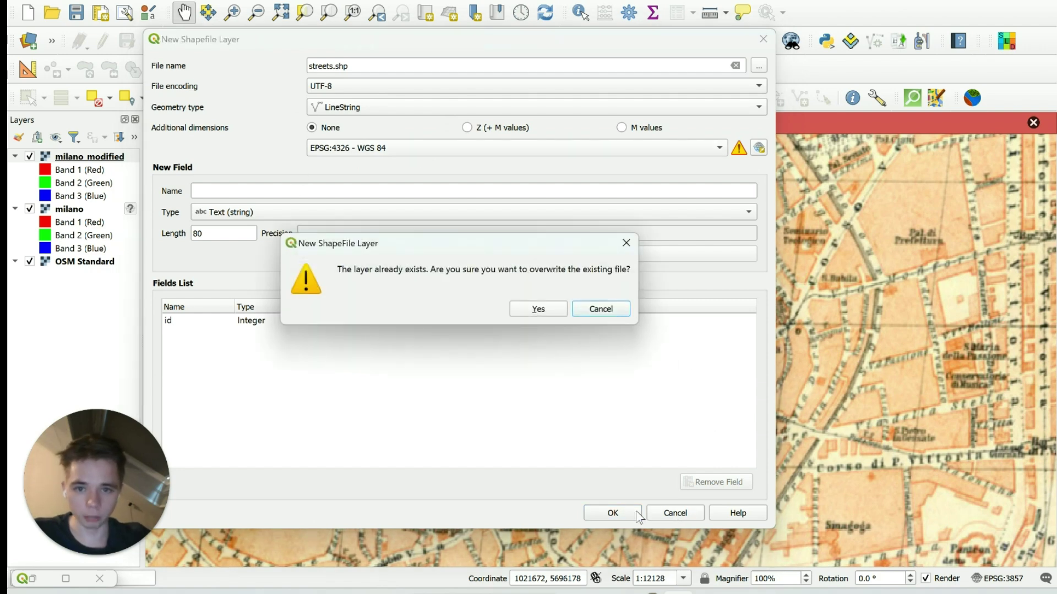
Step: Overwrite the existing streets file, dismiss the invalid data source error, and start editing the streets layer
left_click(537, 309)
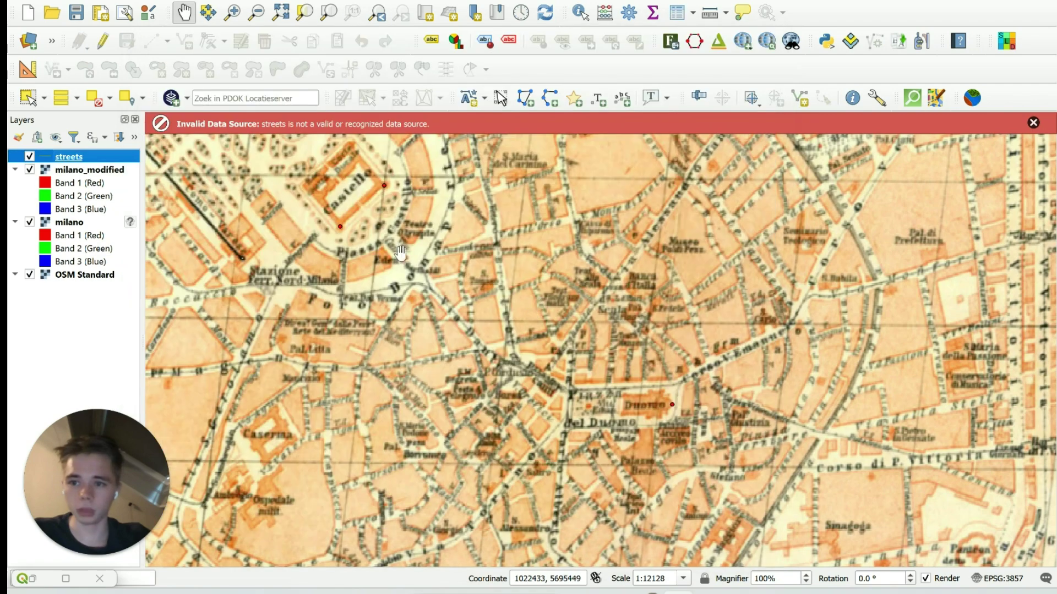
left_click(1032, 125)
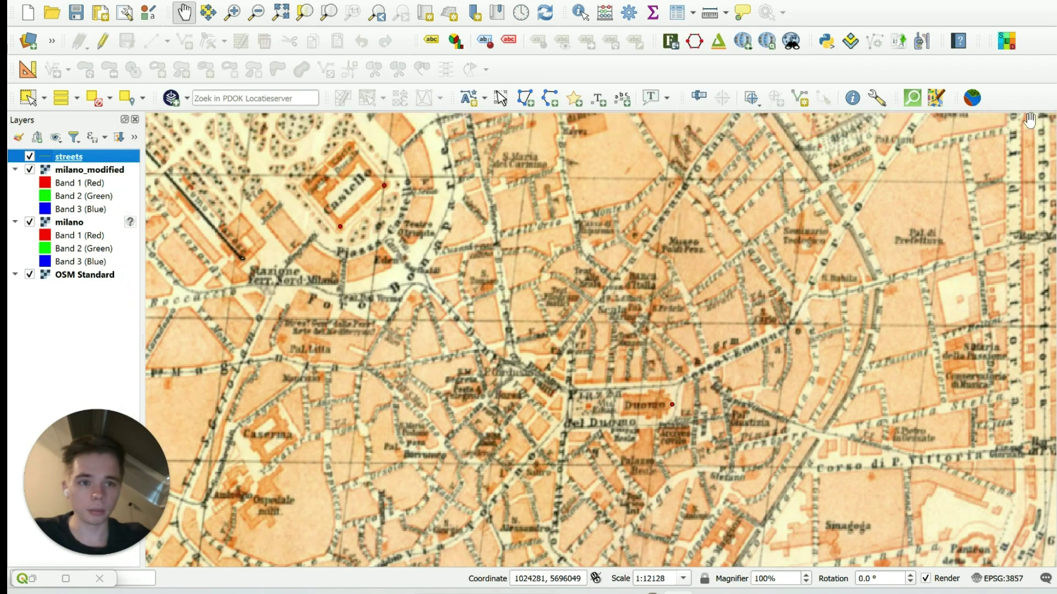
scroll(528, 216, "down", 1)
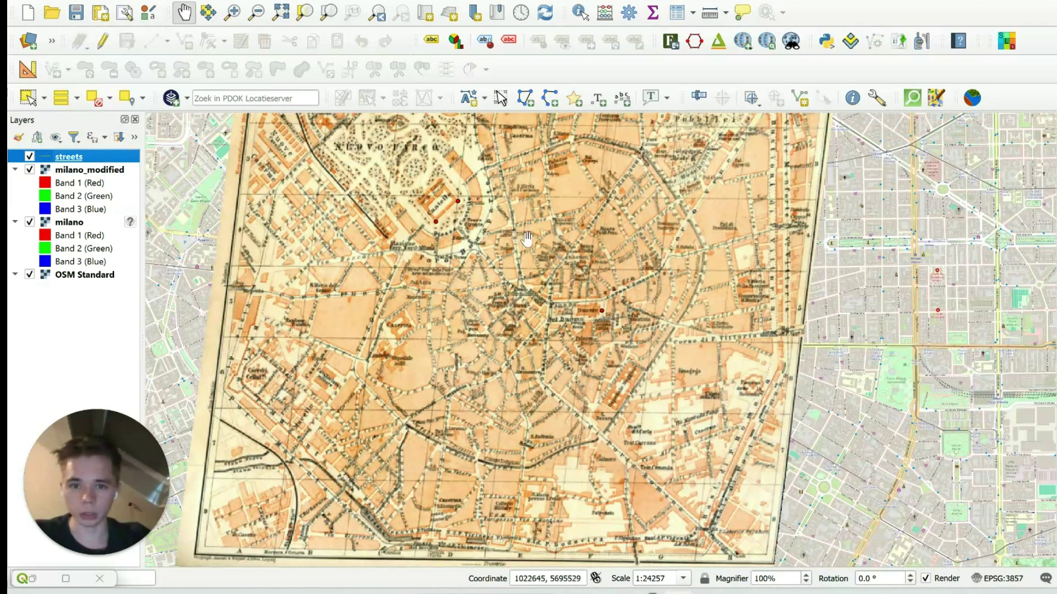
scroll(527, 240, "up", 2)
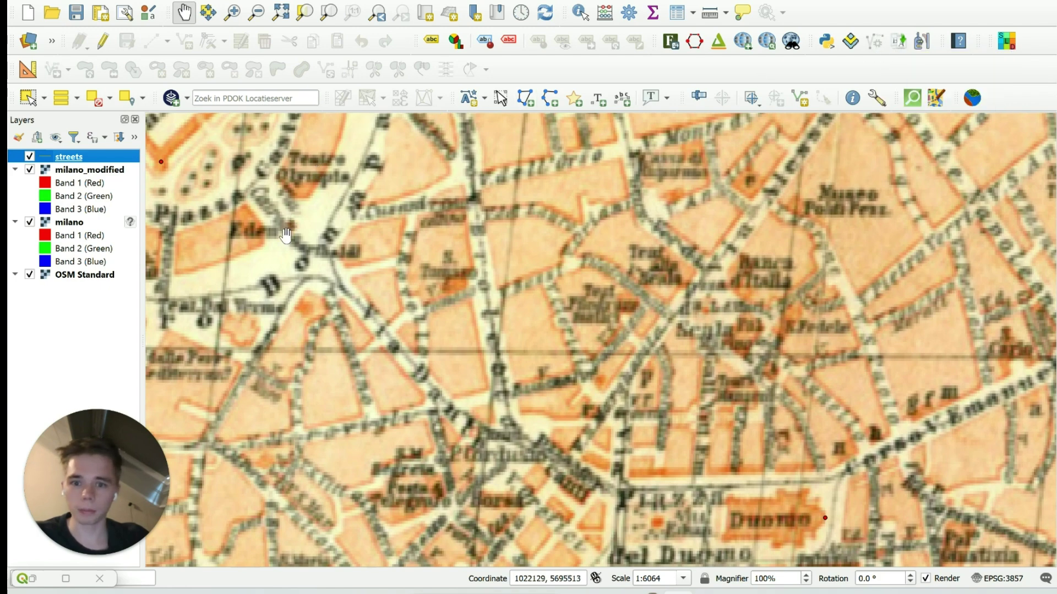
left_click(103, 40)
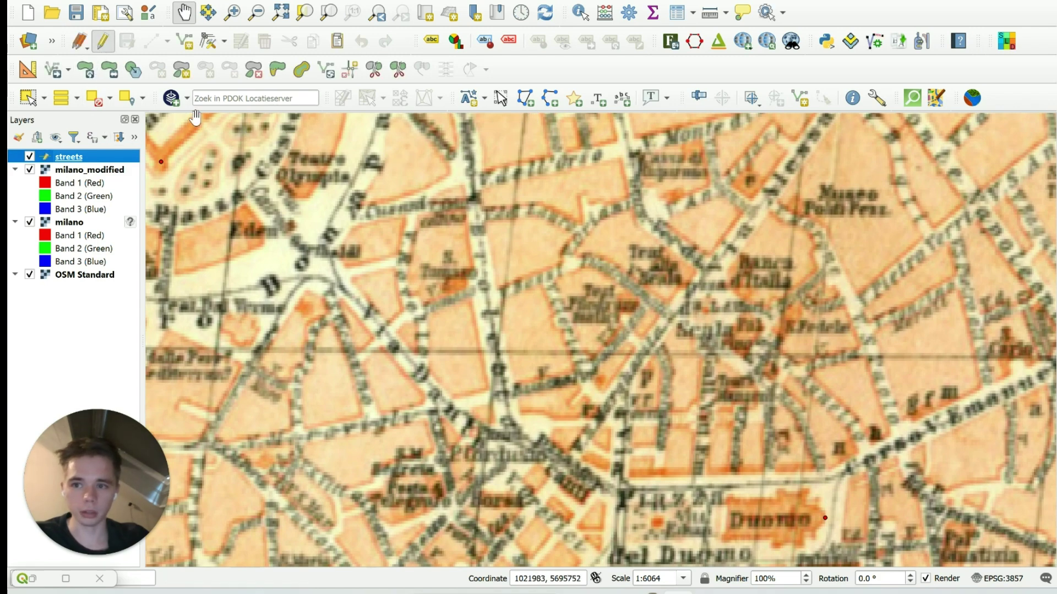
Step: Turn on Vectorize with AI and switch to Add Line Feature
left_click(874, 47)
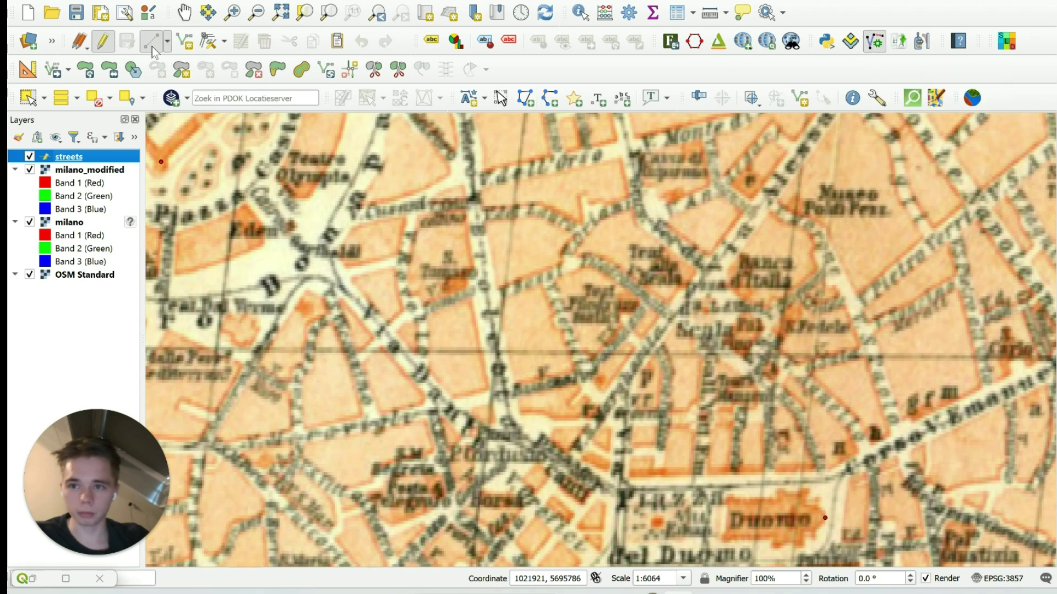
left_click(166, 44)
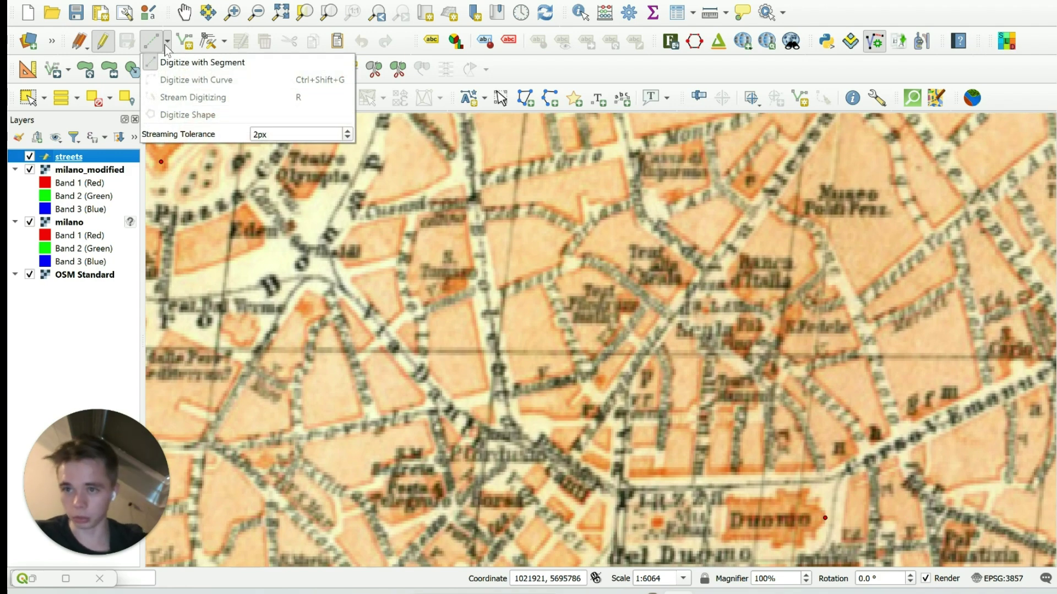
left_click(166, 48)
left_click(185, 43)
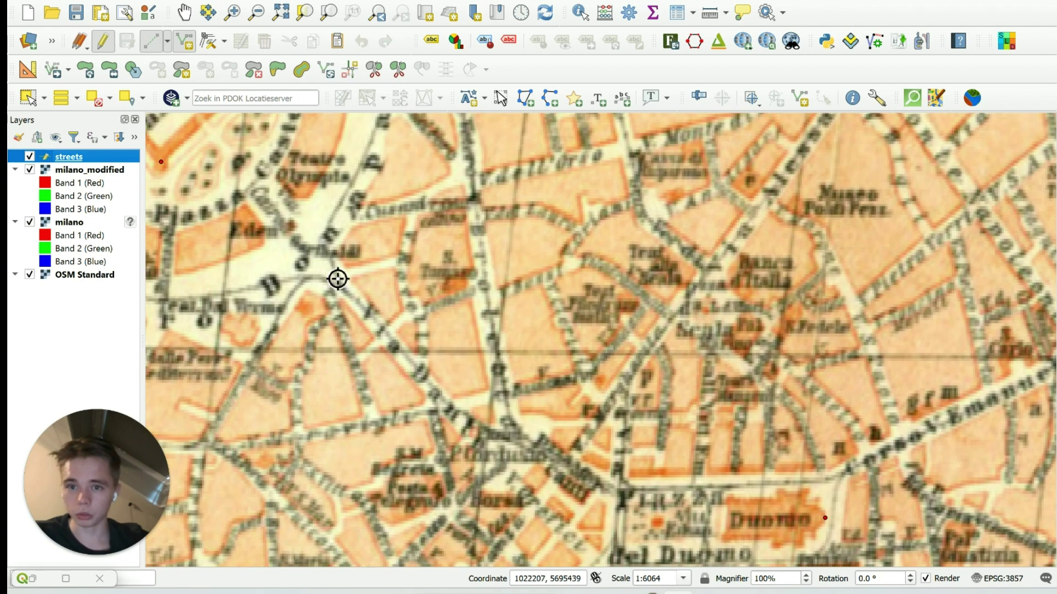
Step: Trace a red street line along the streets north-west of the Duomo, following the AI suggestions
left_click(323, 256)
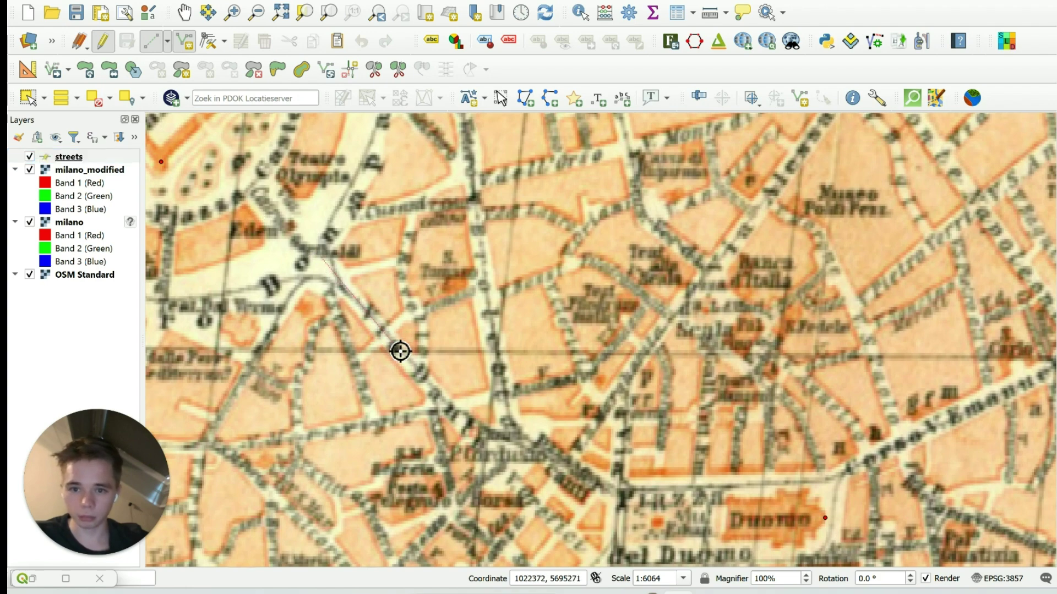
left_click(443, 398)
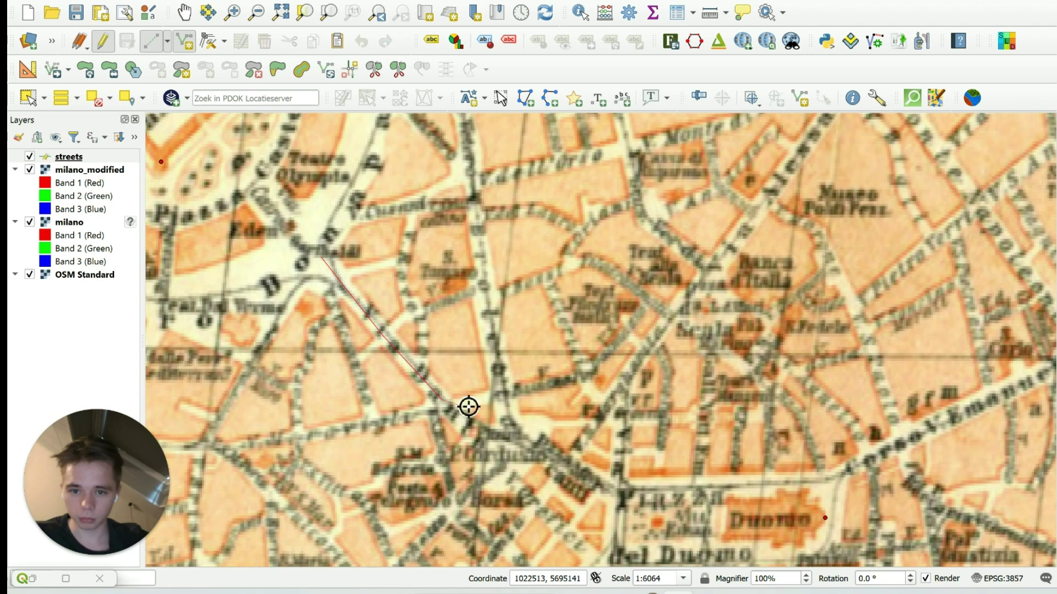
left_click(498, 396)
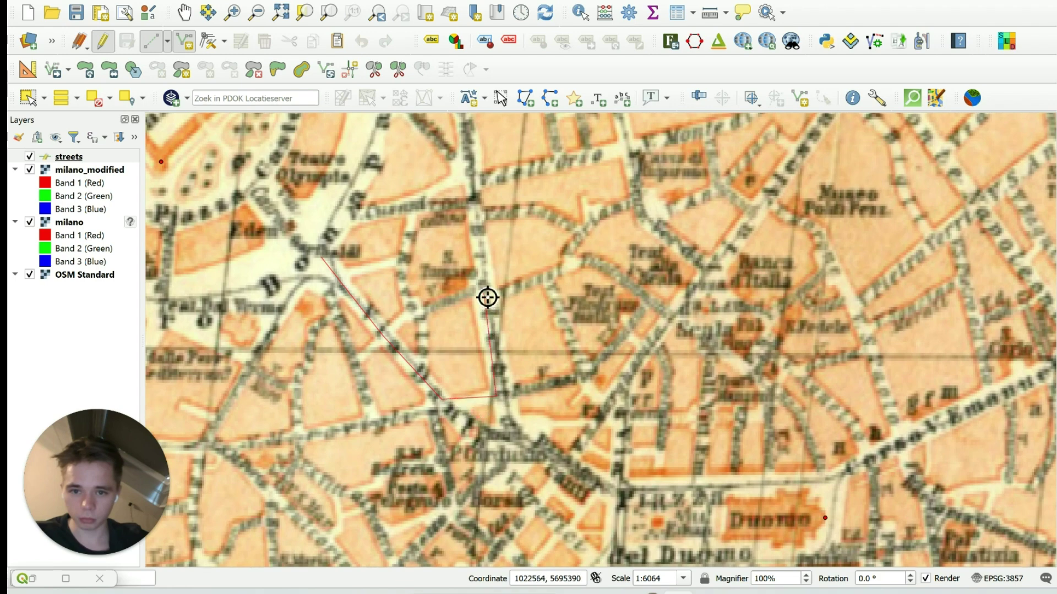
left_click(471, 188)
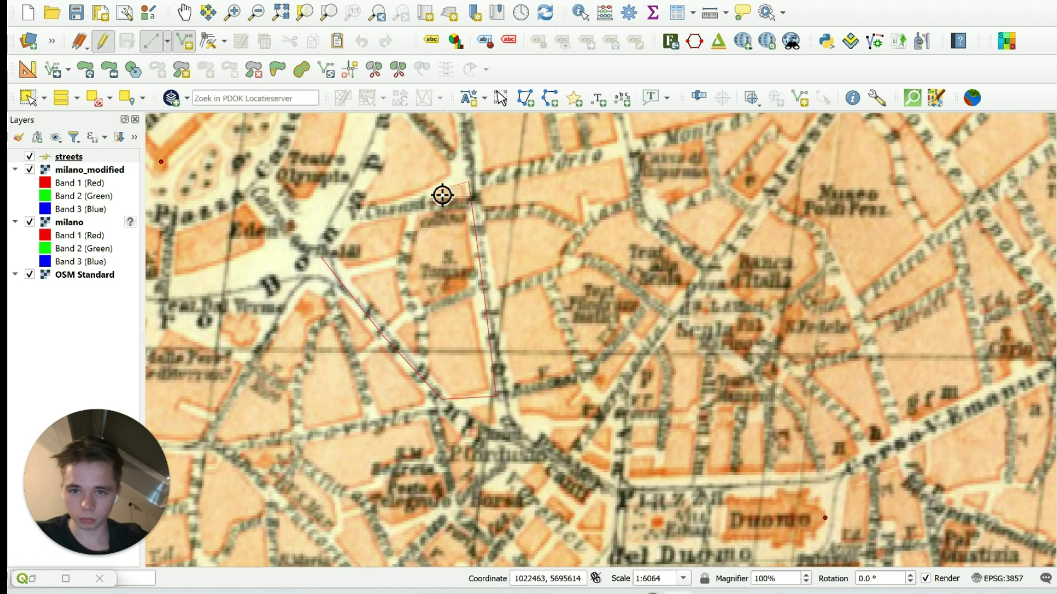
left_click(461, 175)
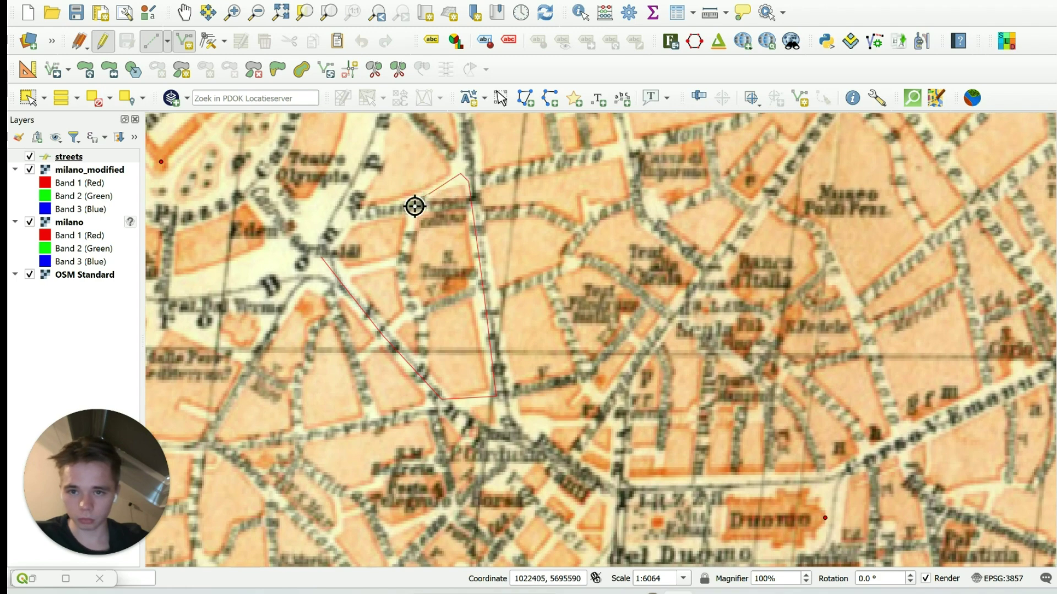
left_click(315, 224)
left_click(312, 242)
left_click(338, 278)
left_click(403, 263)
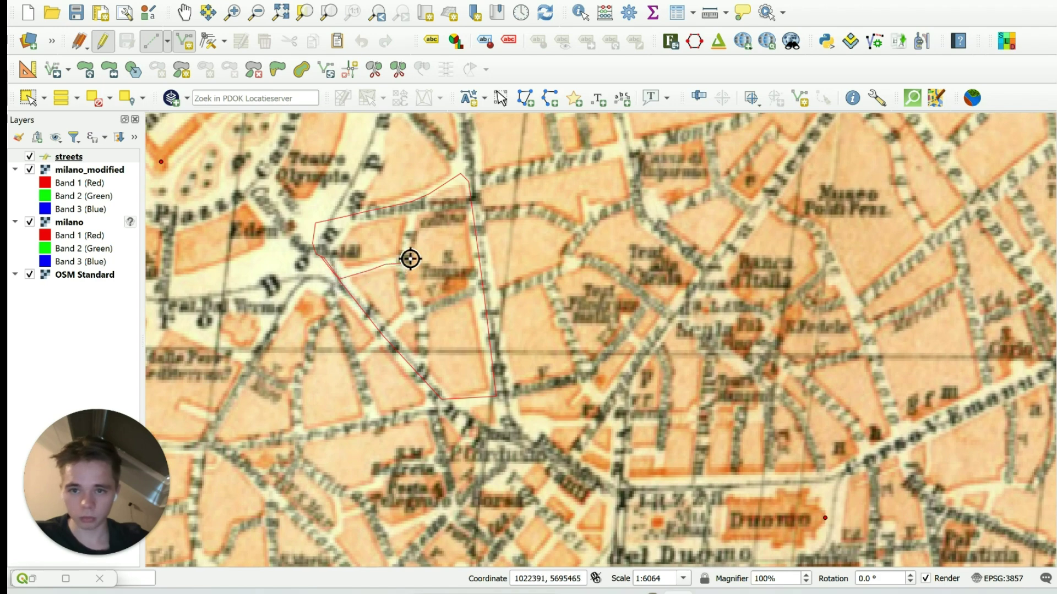
left_click(414, 201)
left_click(404, 258)
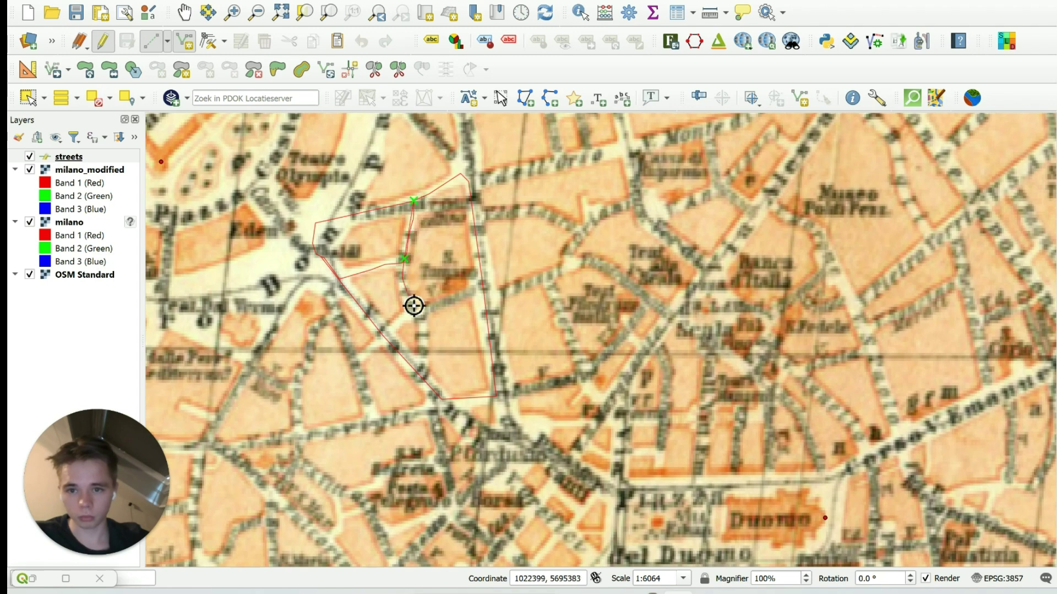
left_click(421, 382)
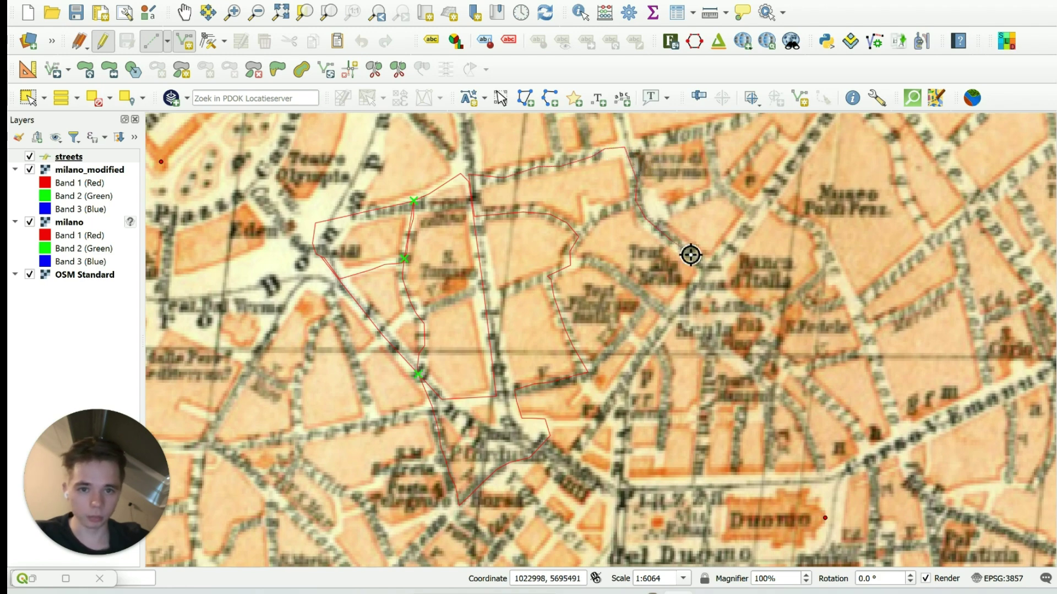
Step: Continue the street line westward and down through the next junctions and corners
left_click(716, 267)
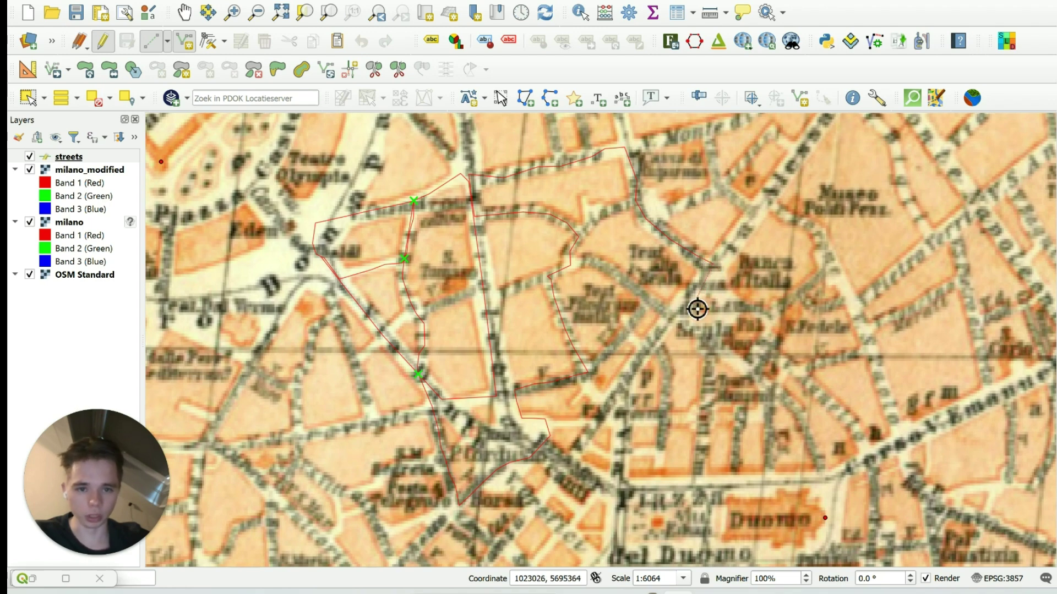
left_click(671, 319)
left_click(571, 265)
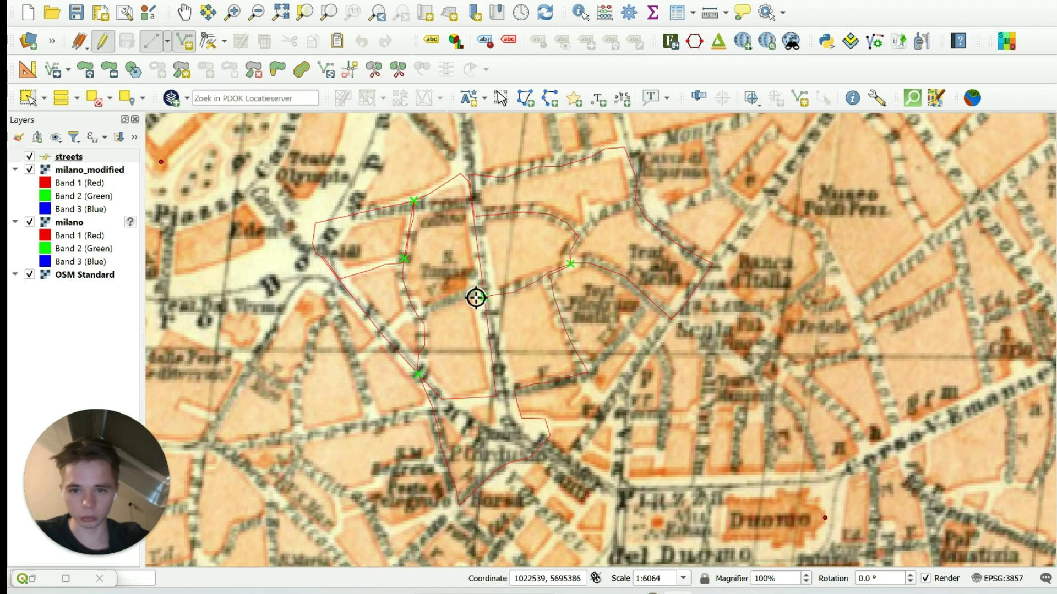
left_click(414, 317)
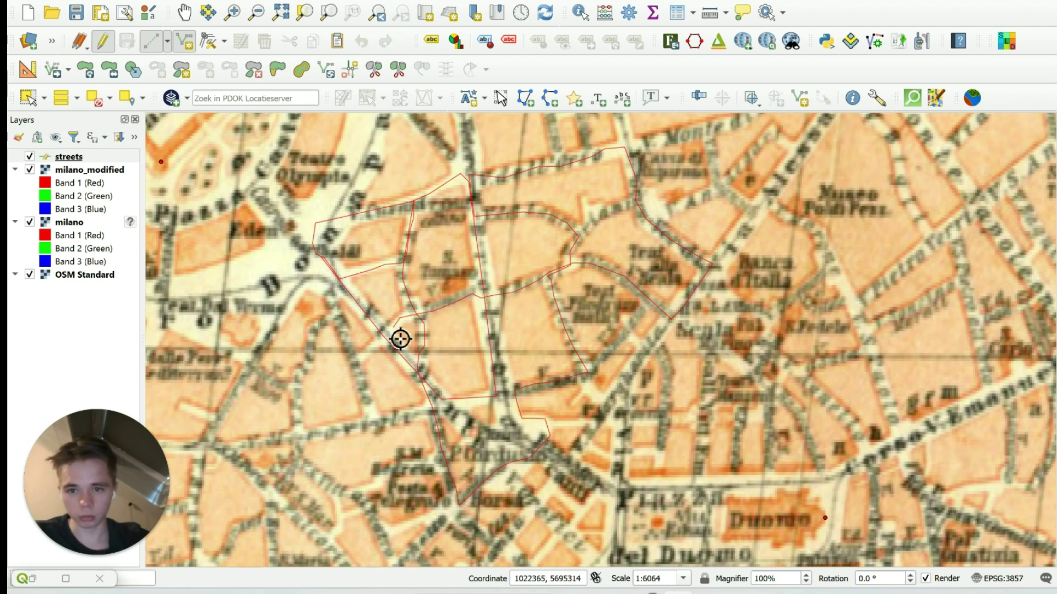
left_click(388, 343)
left_click(357, 365)
left_click(378, 427)
left_click(432, 410)
left_click(505, 402)
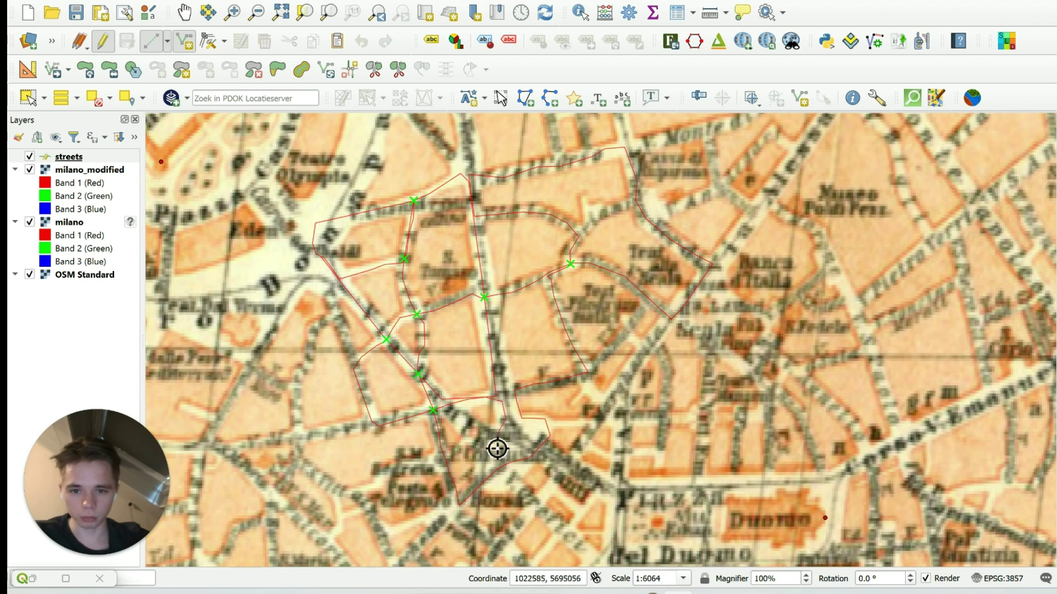
Step: Carry the trace along the bottom street toward the Duomo and up to its final vertex
left_click(492, 479)
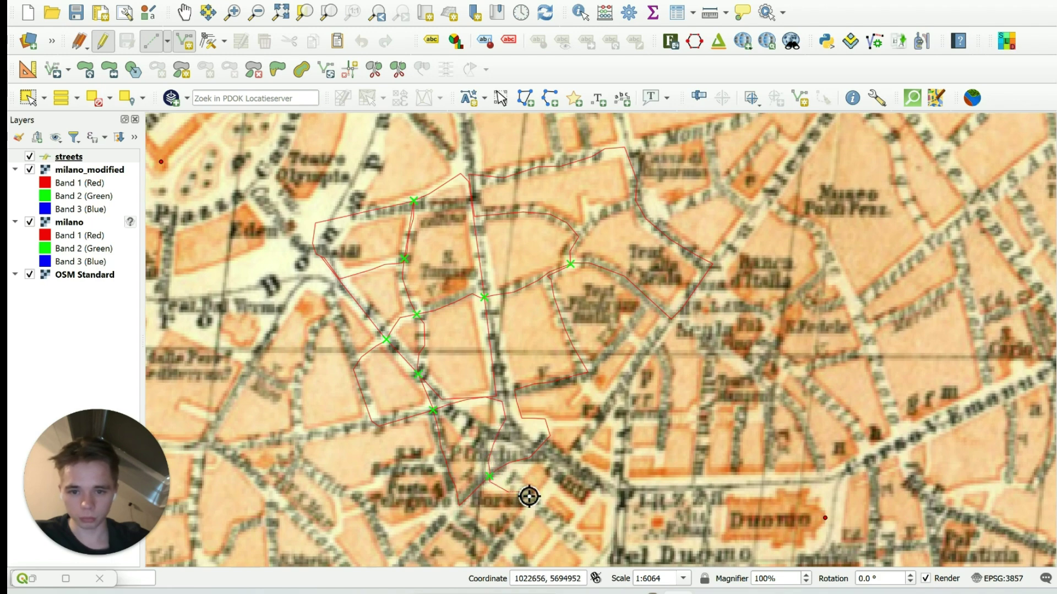
left_click(556, 484)
left_click(575, 509)
left_click(624, 484)
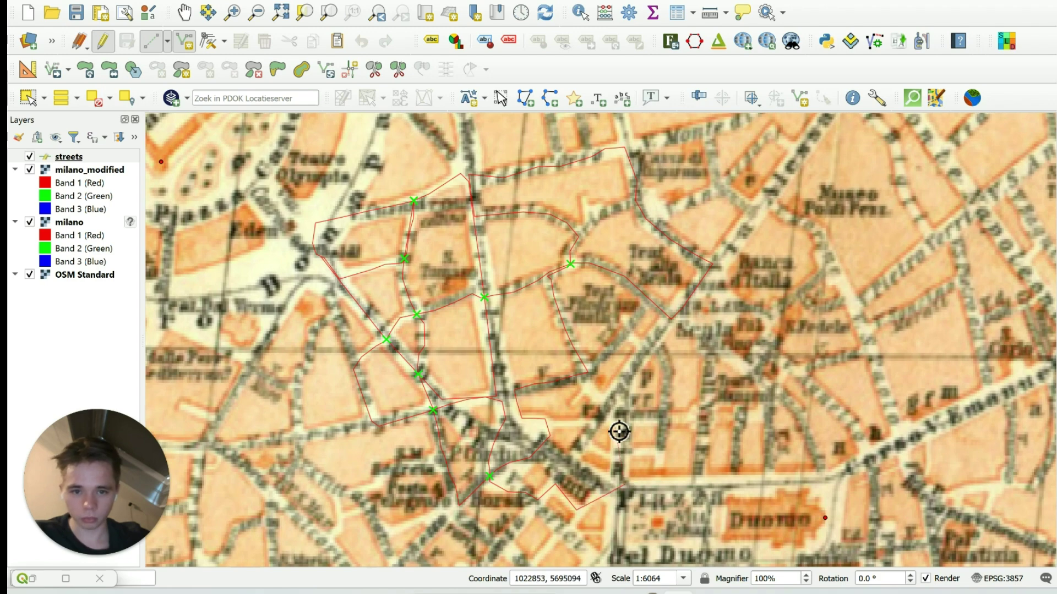
left_click(612, 398)
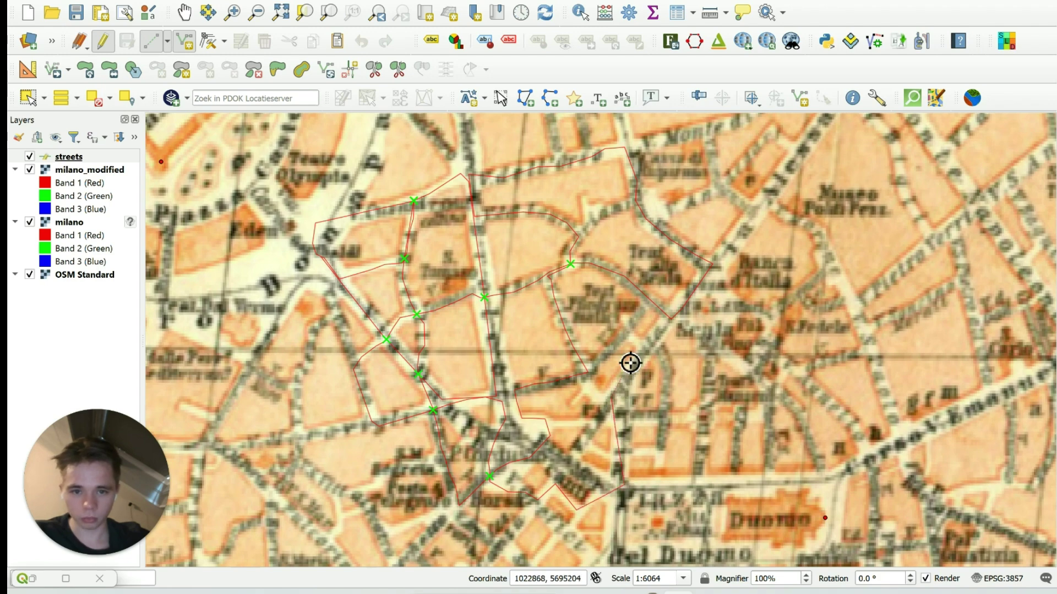
left_click(676, 324)
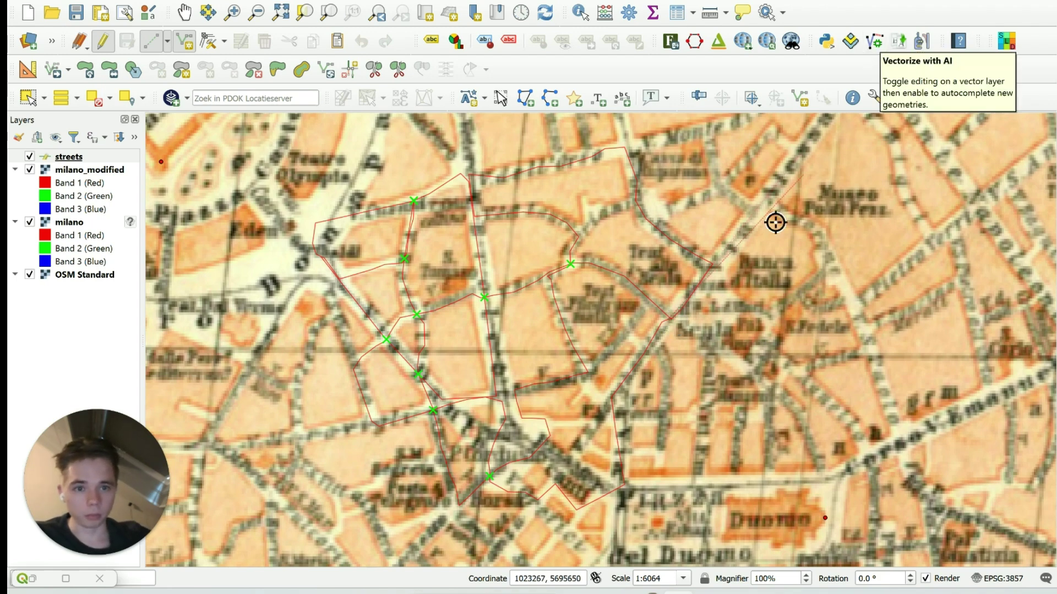
Step: Finish the street line, save it with id 1, and zoom out
right_click(716, 270)
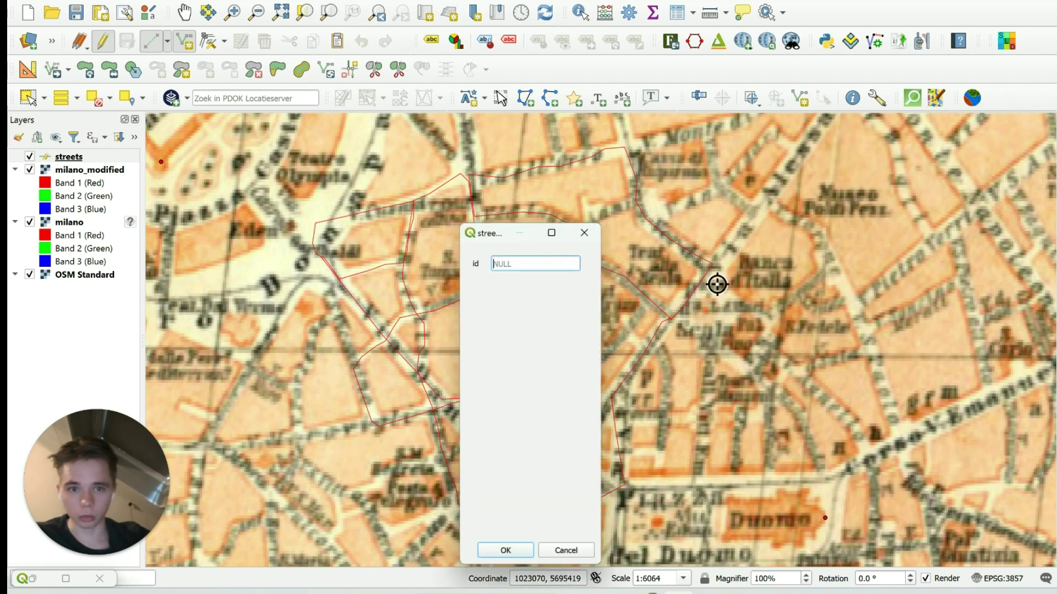
type("1")
left_click(520, 560)
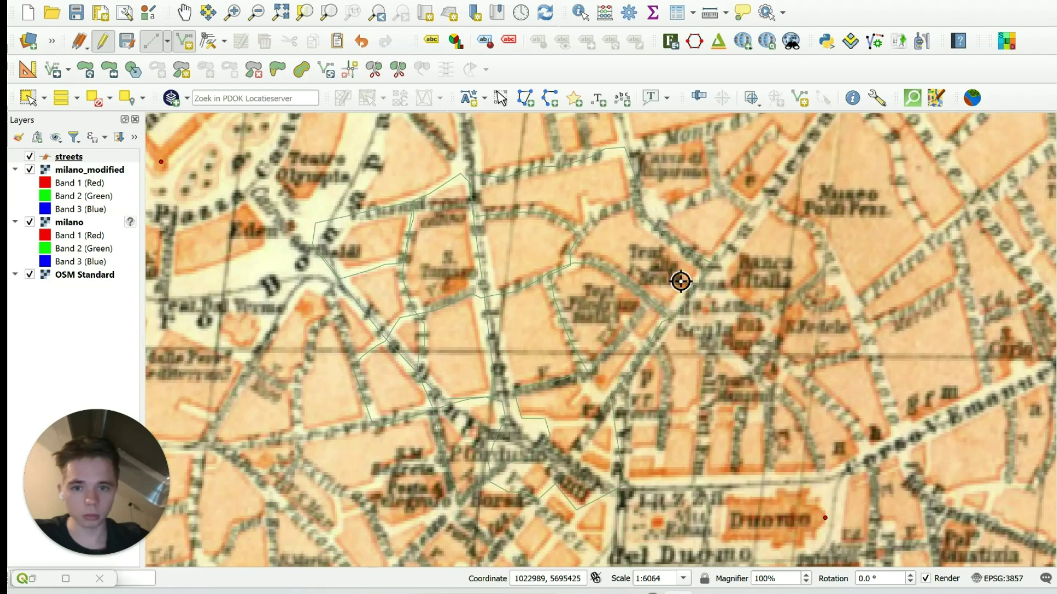
scroll(678, 284, "down", 1)
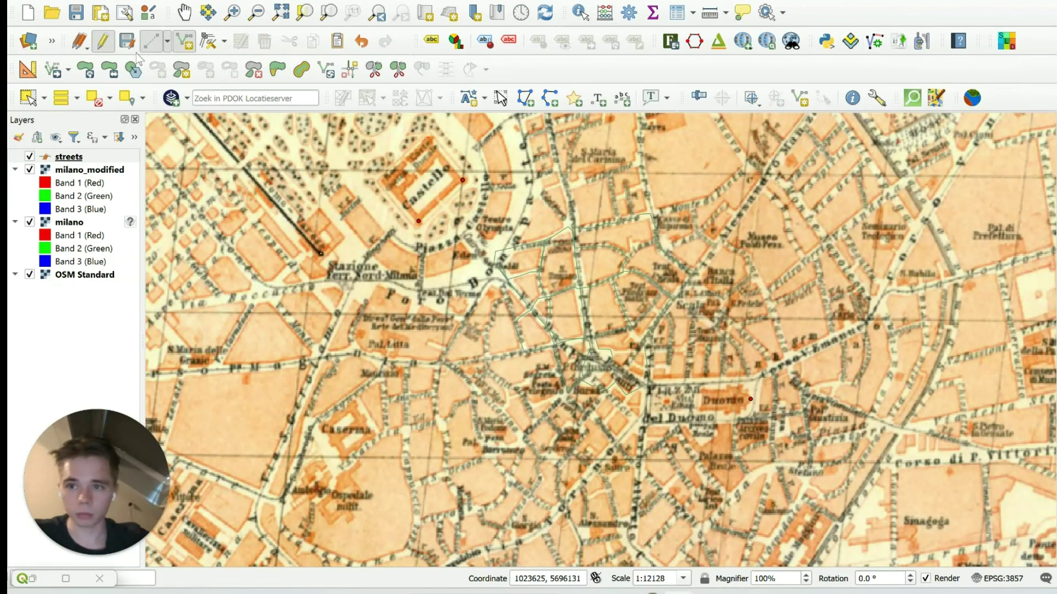
Step: Switch to Stream Digitizing and trace a street freehand toward the Castello, saving it with id 2
left_click(167, 43)
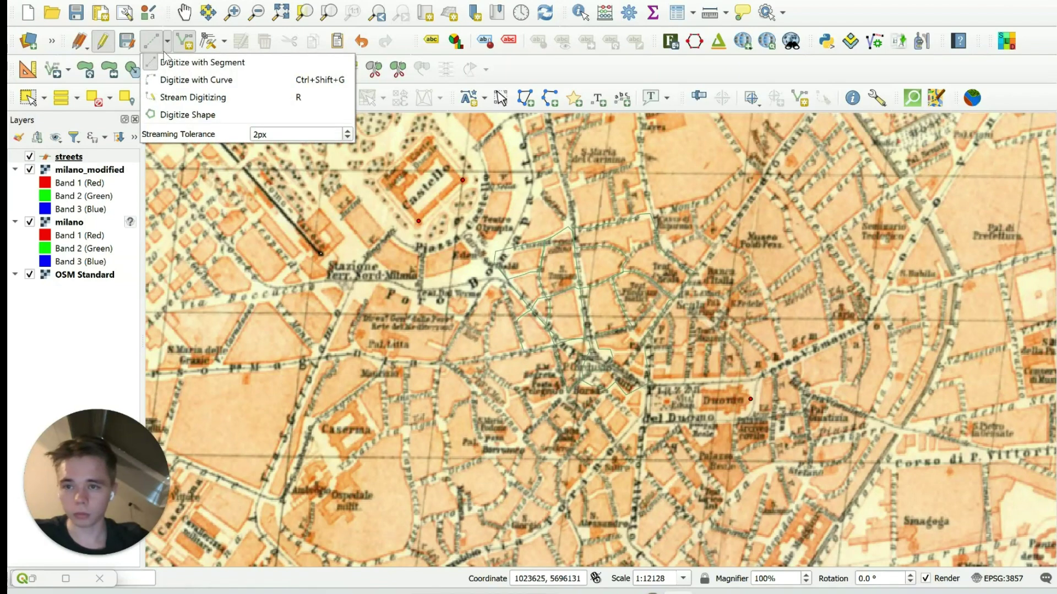
left_click(192, 98)
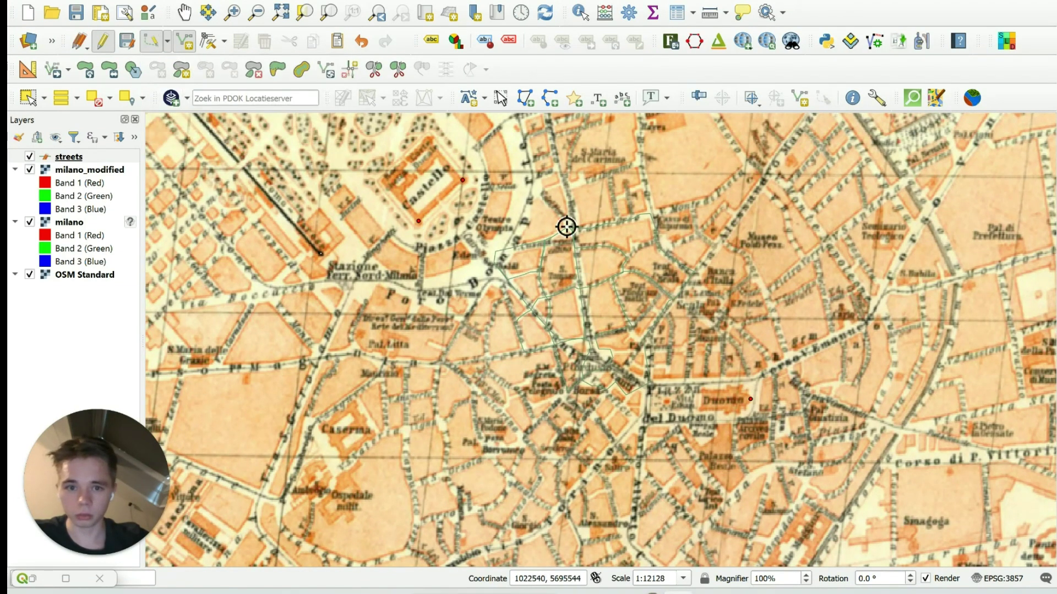
left_click(571, 192)
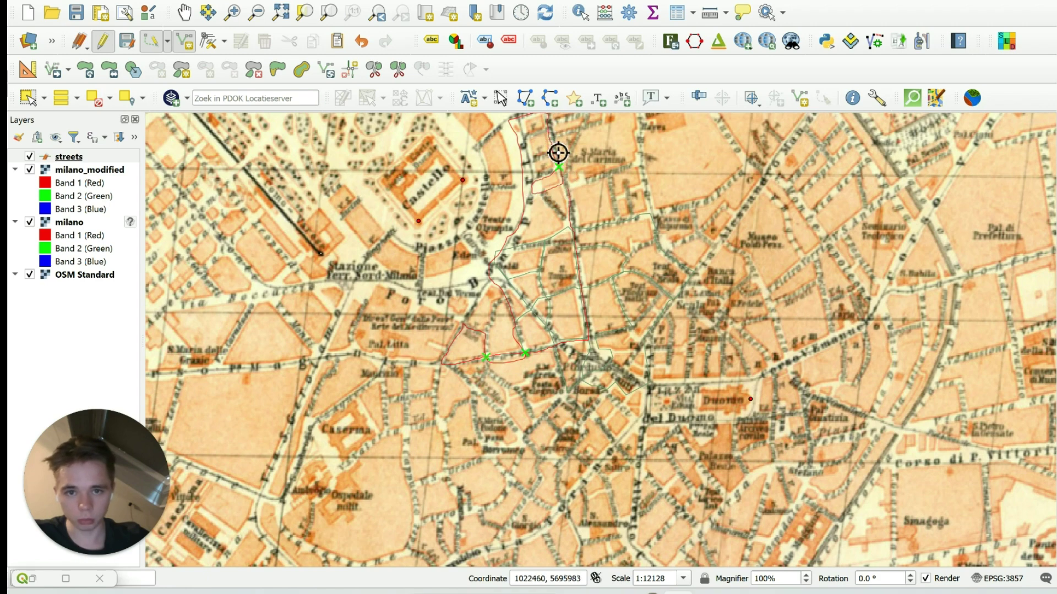
right_click(520, 141)
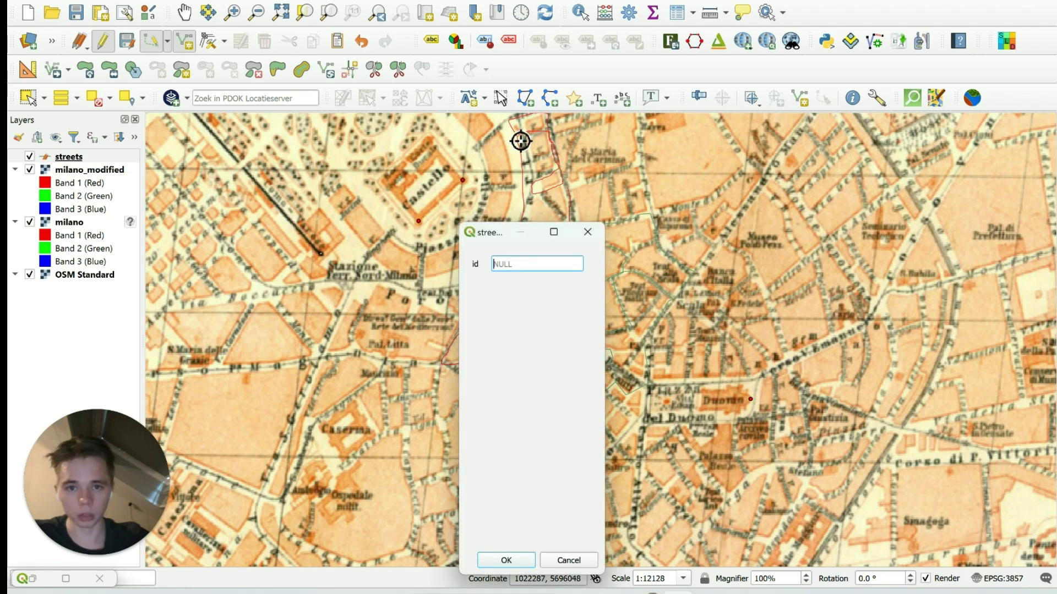
left_click(503, 557)
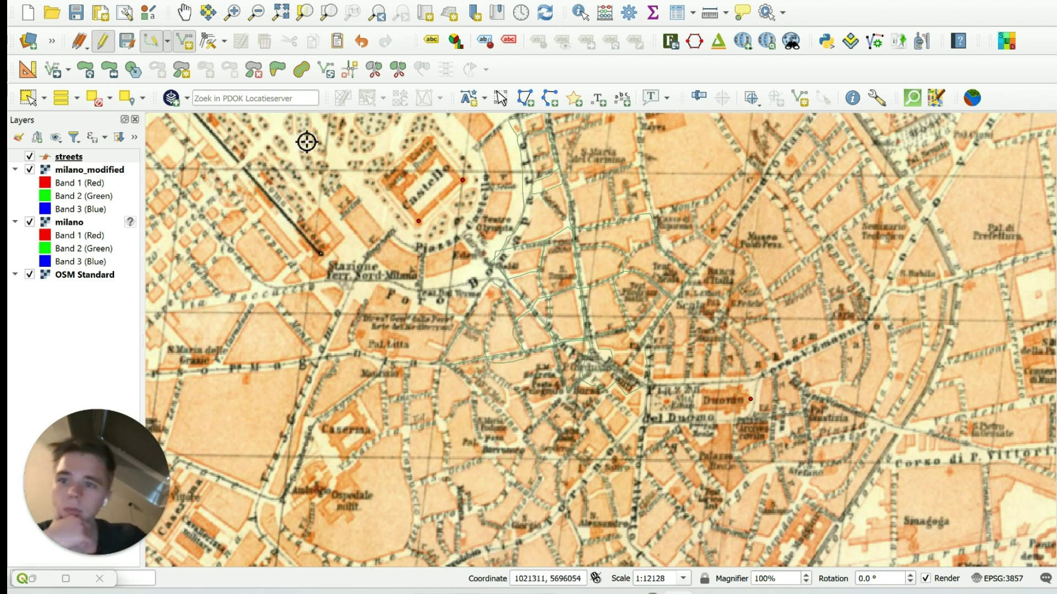
Step: Turn the Vectorize with AI button off and back on
left_click(167, 44)
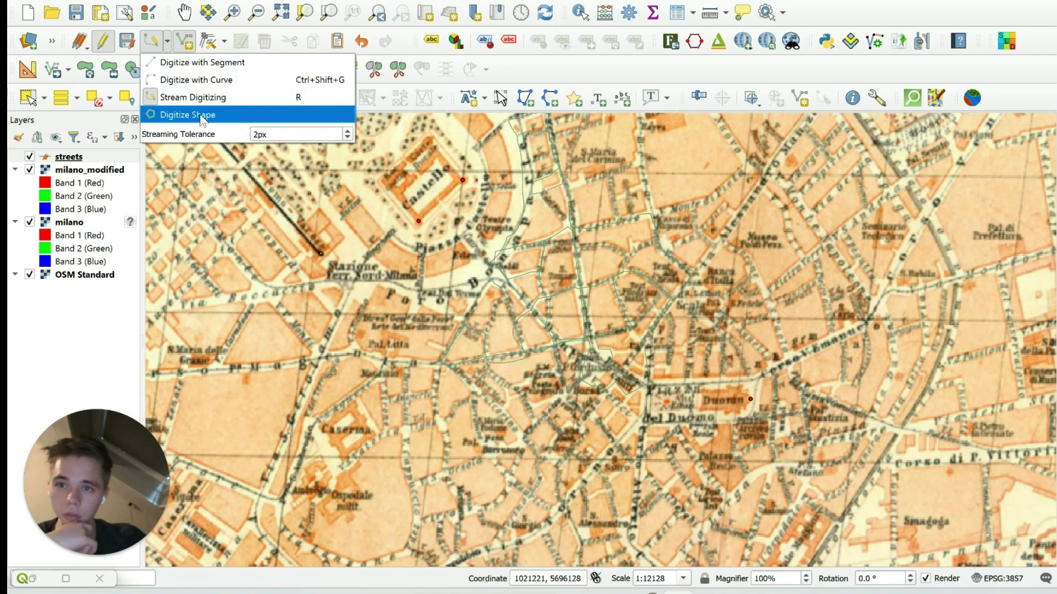
left_click(885, 46)
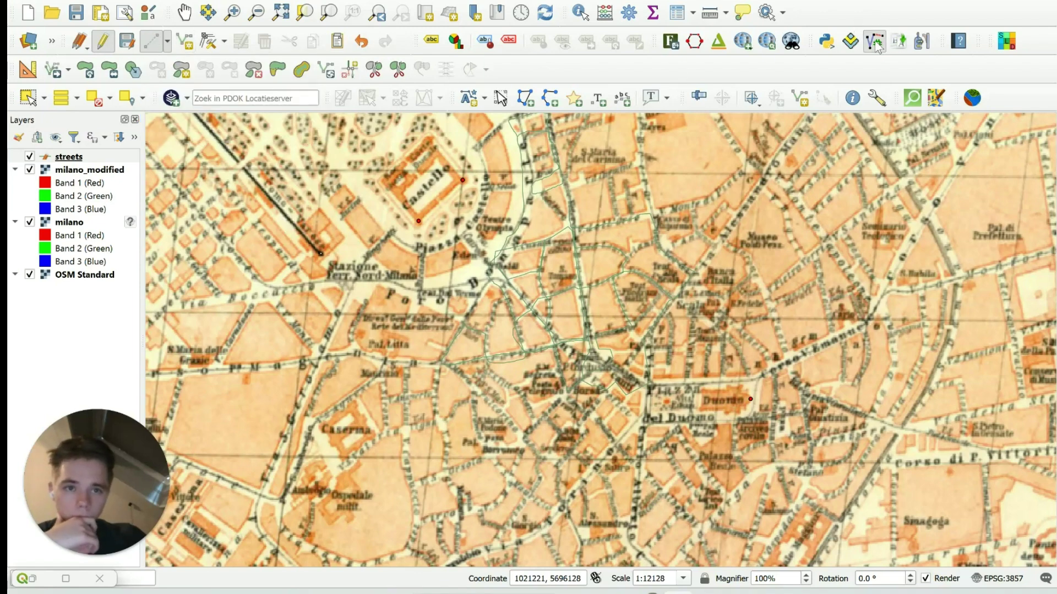
left_click(875, 46)
left_click(875, 47)
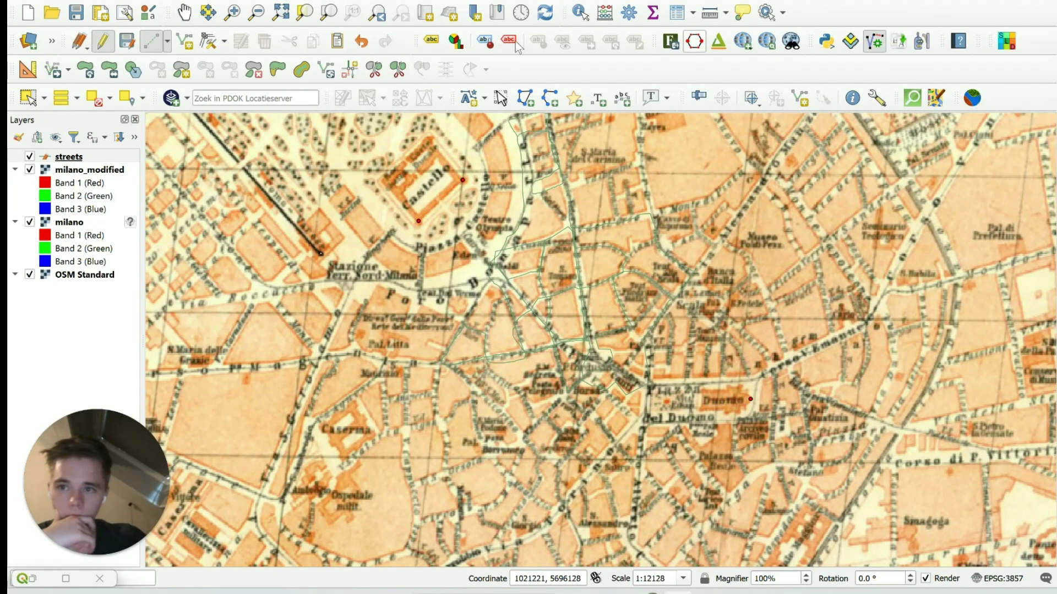
Step: Return to Digitize with Segment, finish and dismiss a test line, then reopen the digitizing modes list
left_click(168, 45)
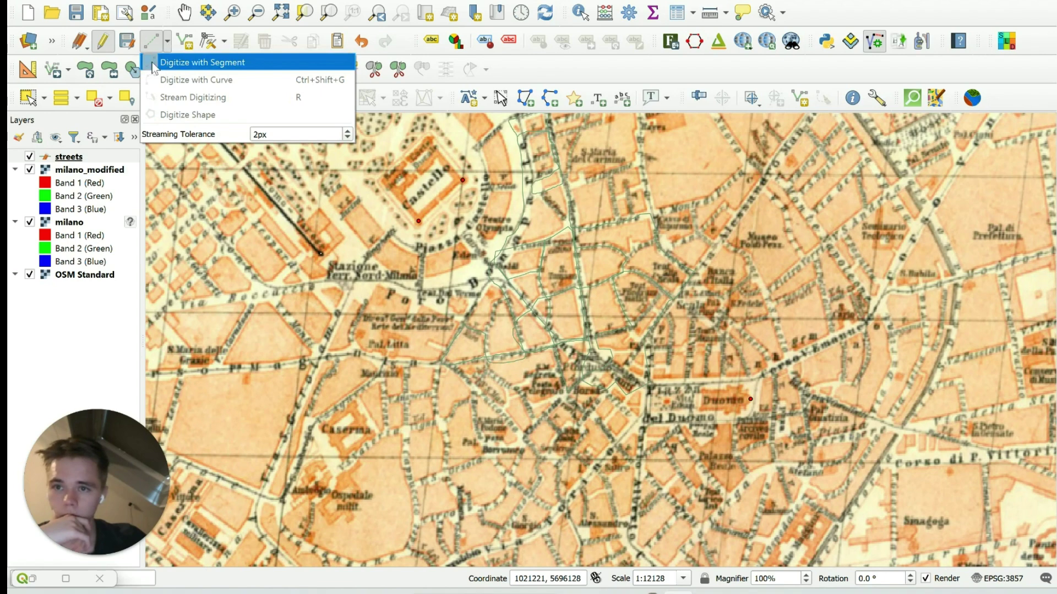
left_click(172, 64)
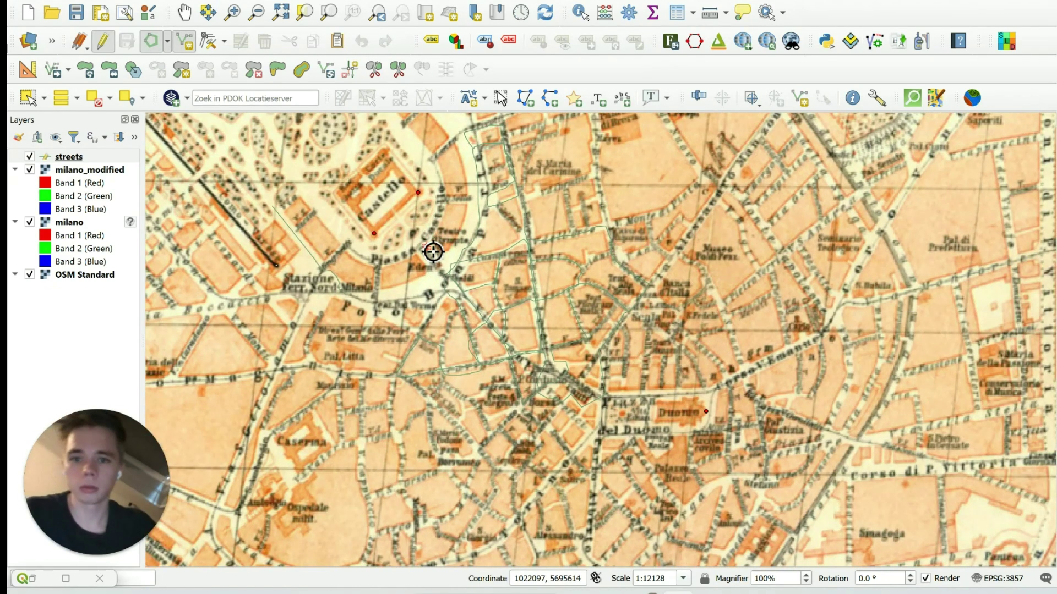
right_click(433, 252)
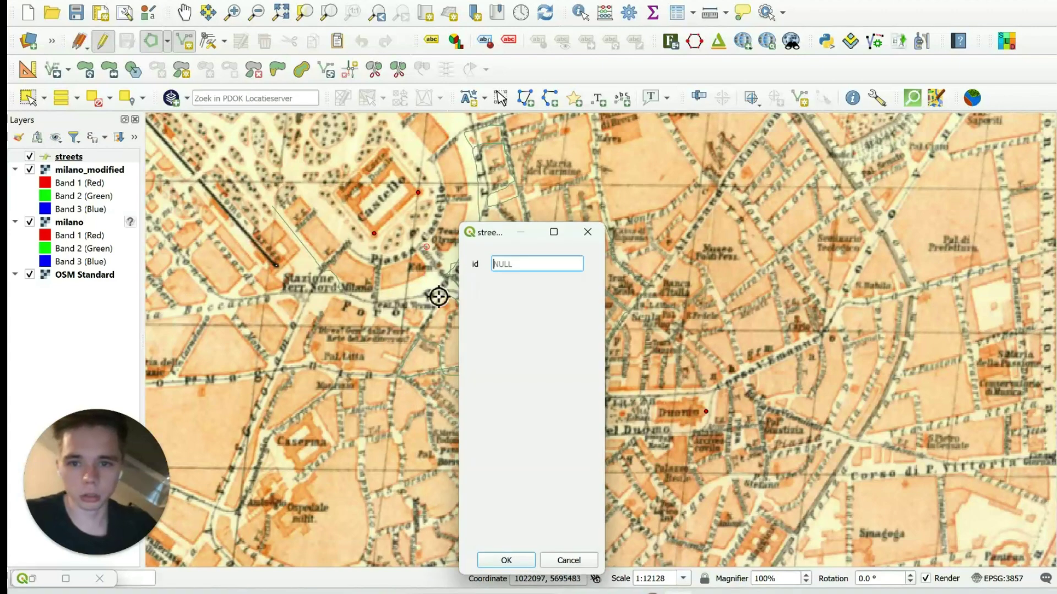
left_click(568, 560)
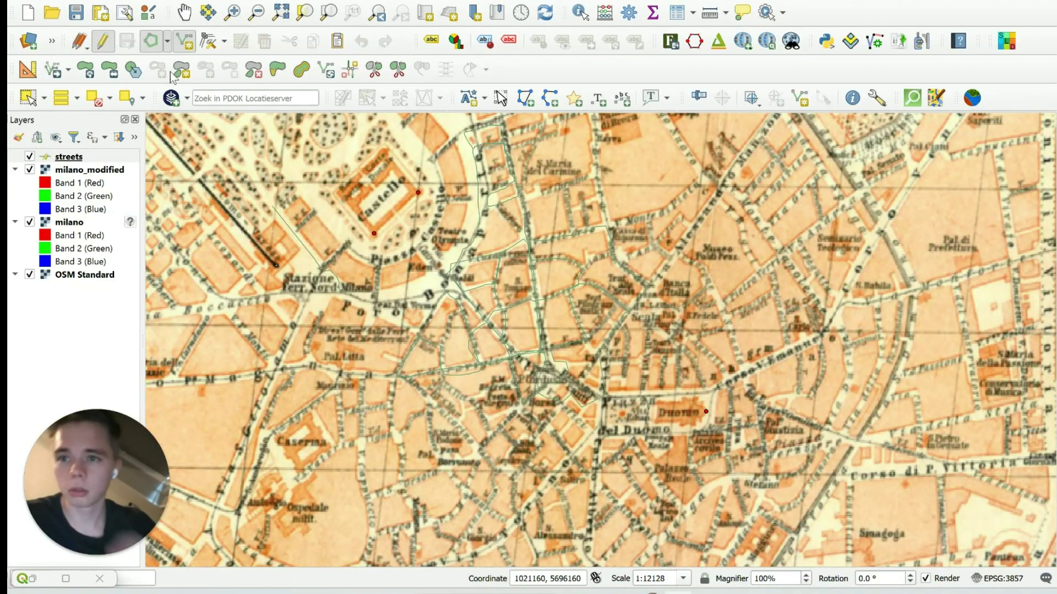
left_click(168, 41)
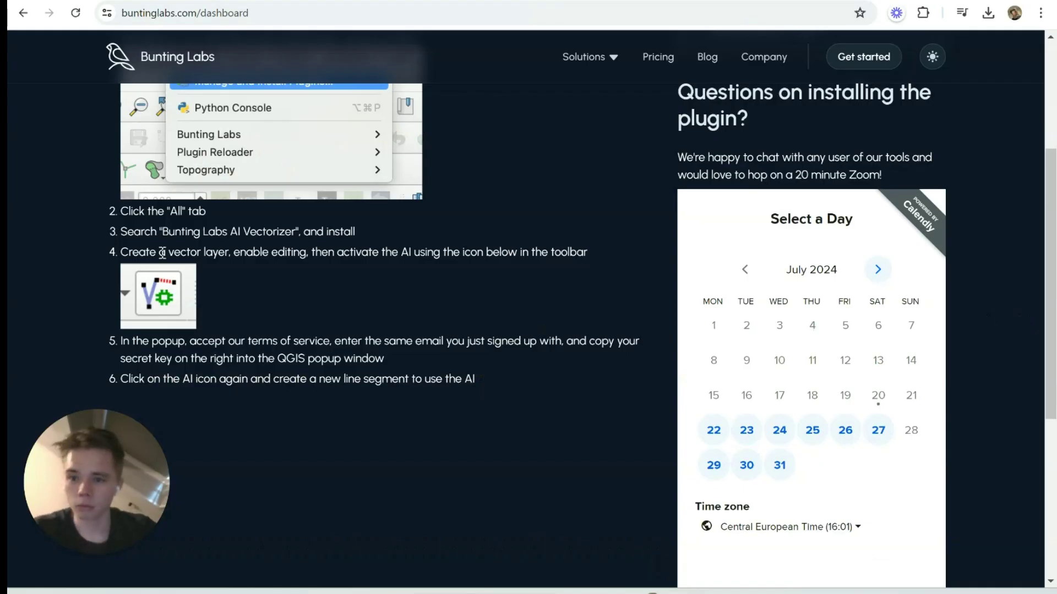
Step: Highlight steps 4 to 6 of the Bunting Labs plugin setup instructions
left_click_drag(189, 235, 338, 254)
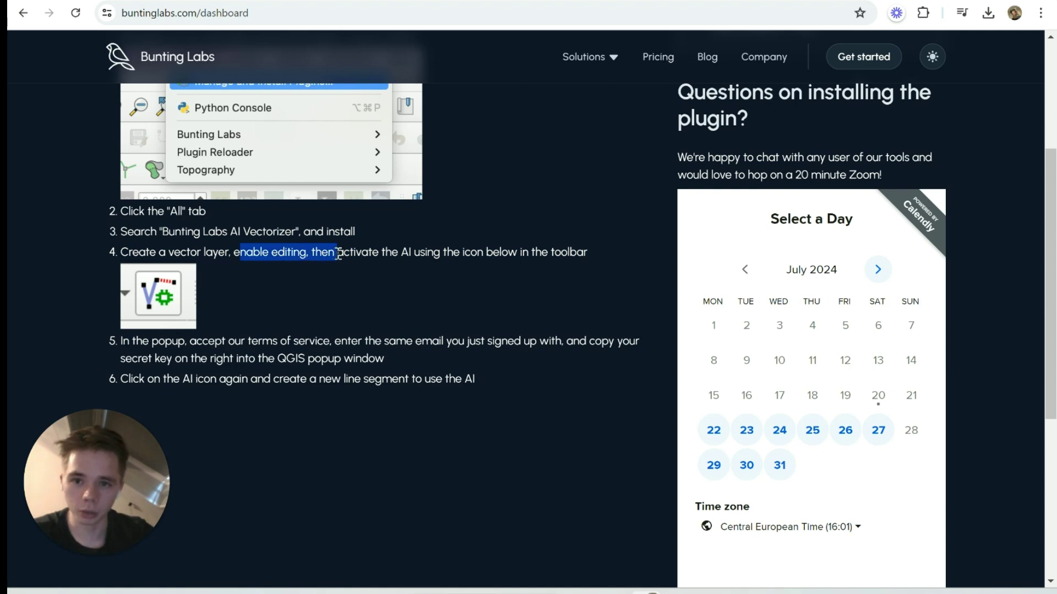
left_click_drag(417, 255, 592, 263)
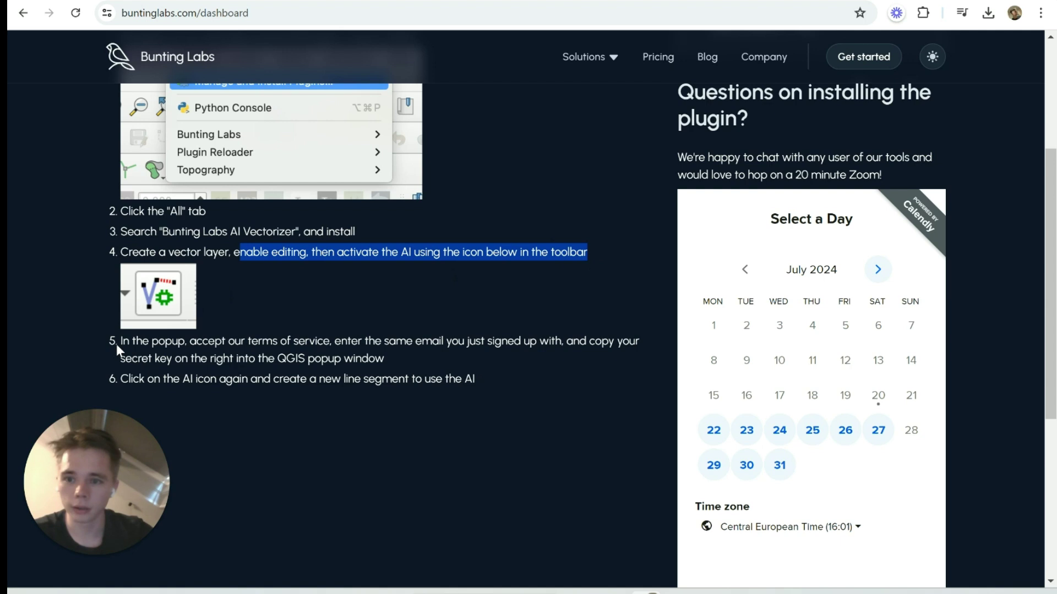
left_click_drag(118, 347, 251, 350)
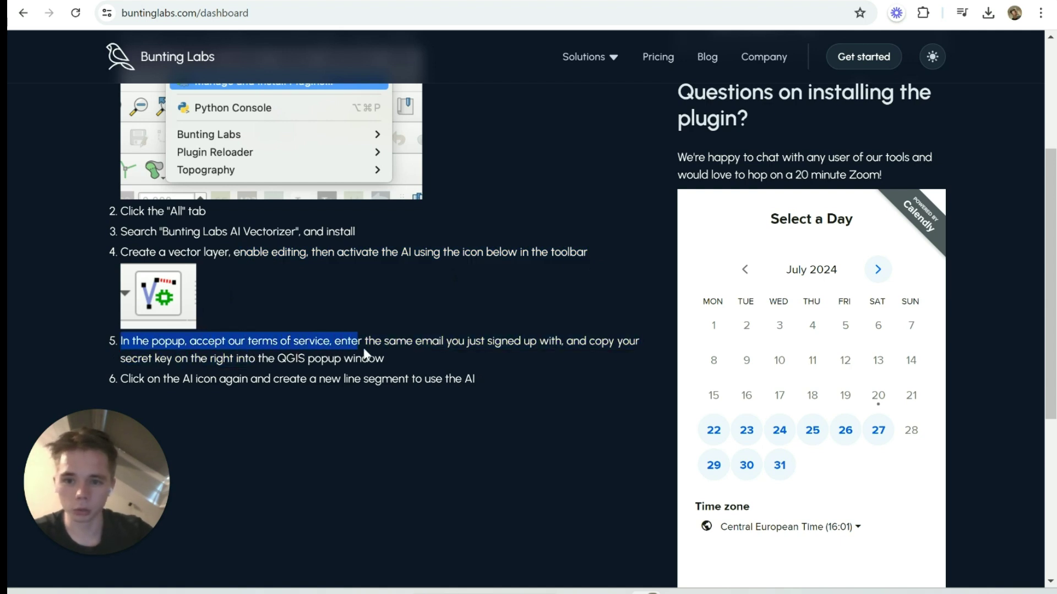
left_click_drag(372, 349, 413, 354)
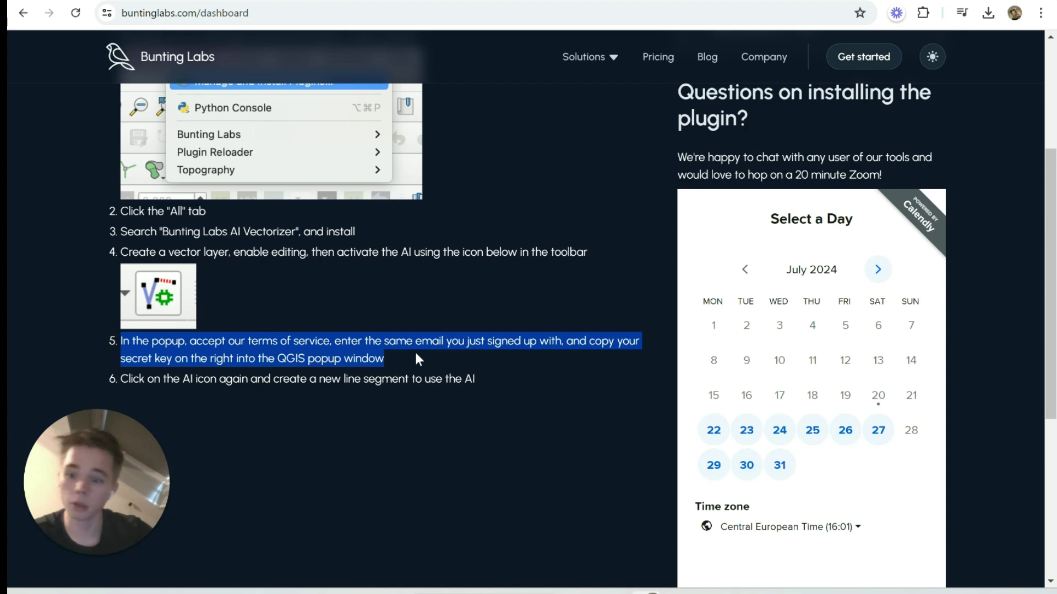
left_click_drag(416, 355, 463, 379)
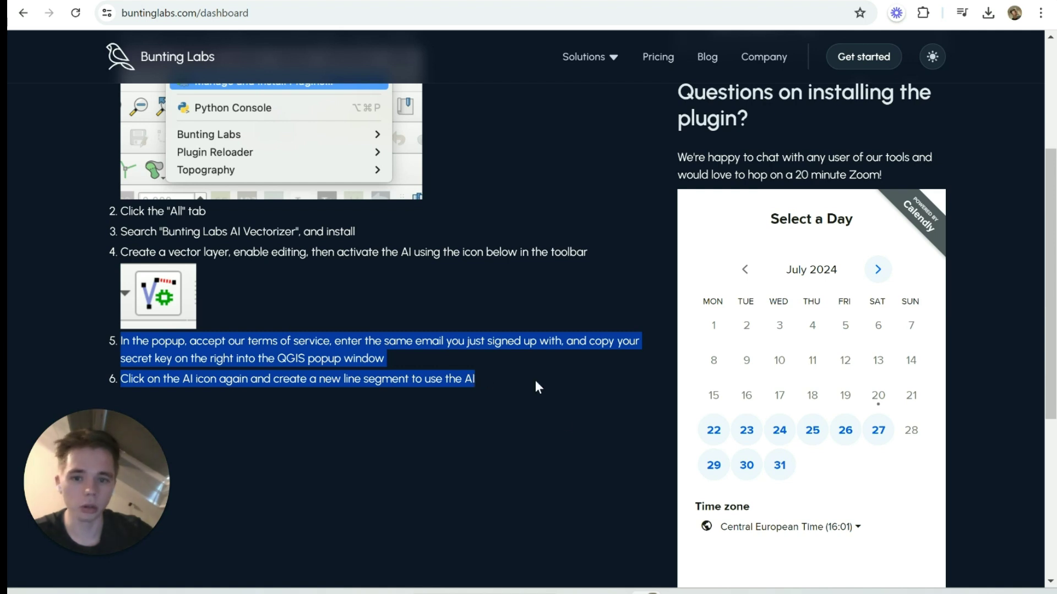
Step: Clear the highlight and bring the QGIS window back to the front
left_click(593, 467)
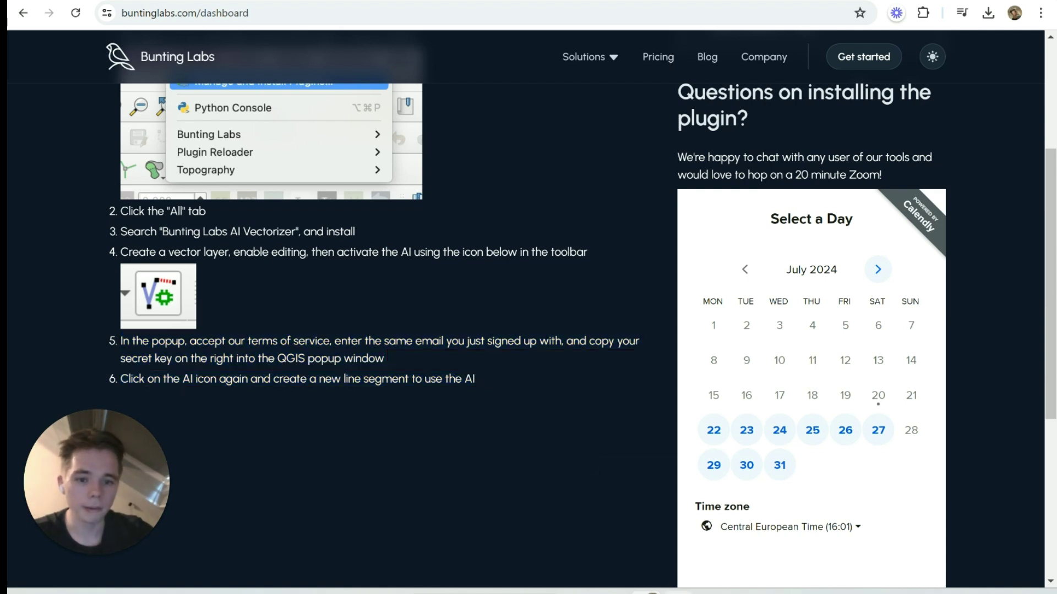
mouse_move(674, 592)
left_click(676, 548)
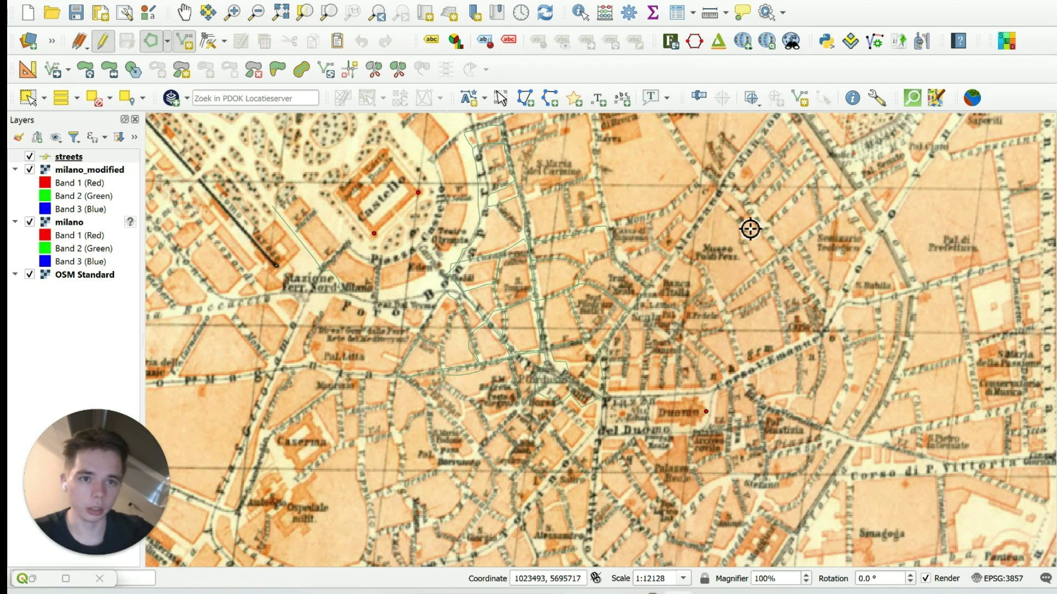
Step: Enable AI vectorizing and trace a street from near Stazione Ferr. Nord north around the Castello
left_click(872, 49)
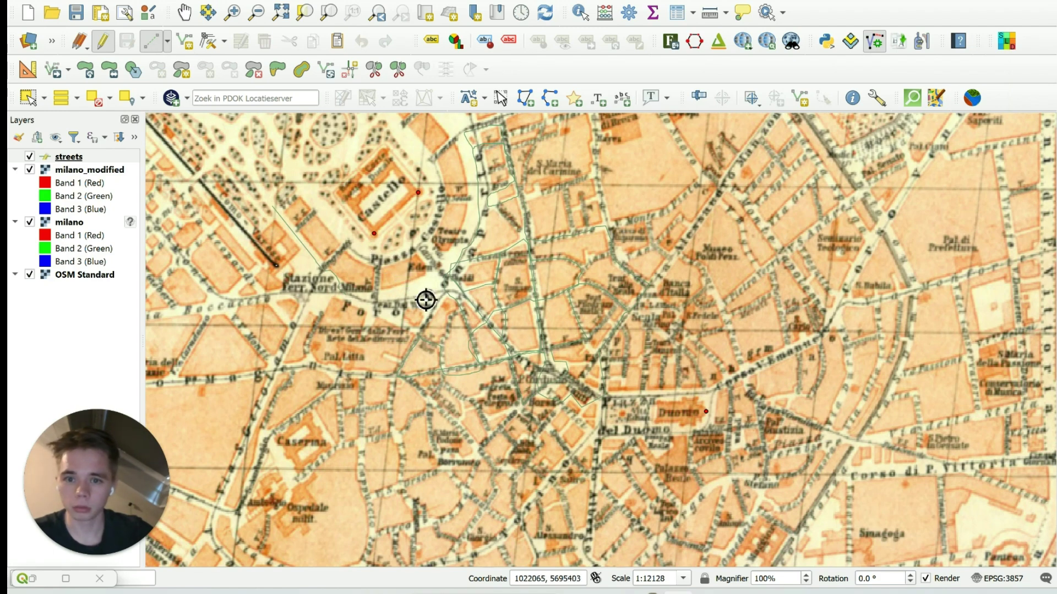
left_click(349, 300)
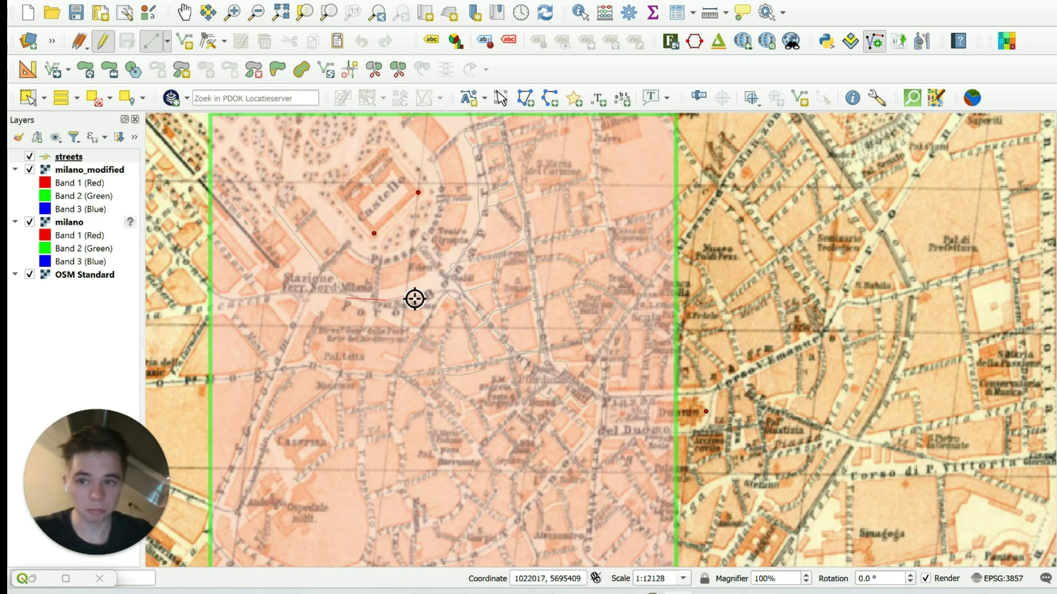
left_click(414, 299)
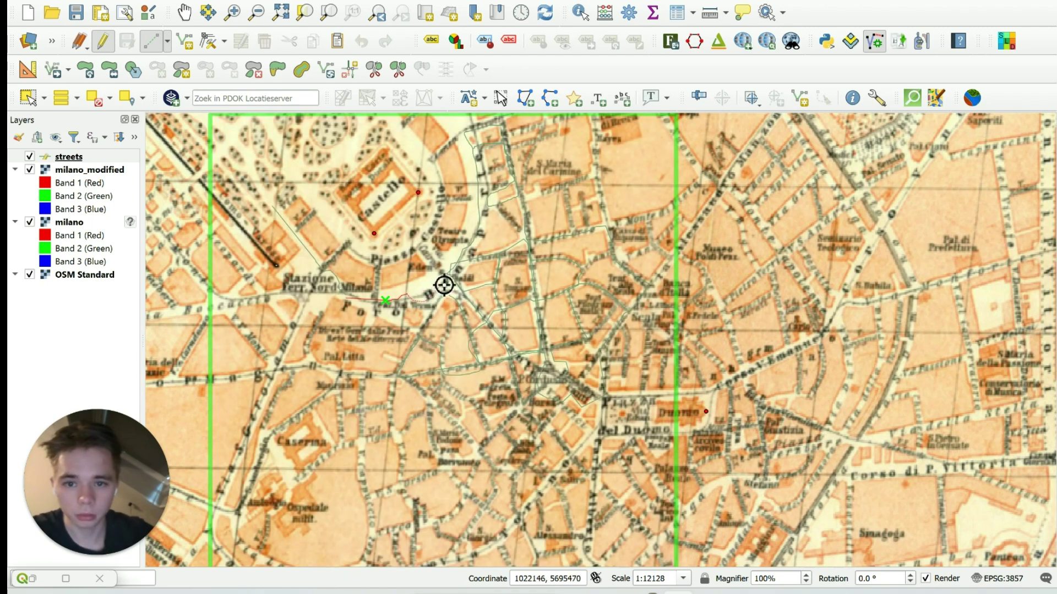
left_click(443, 284)
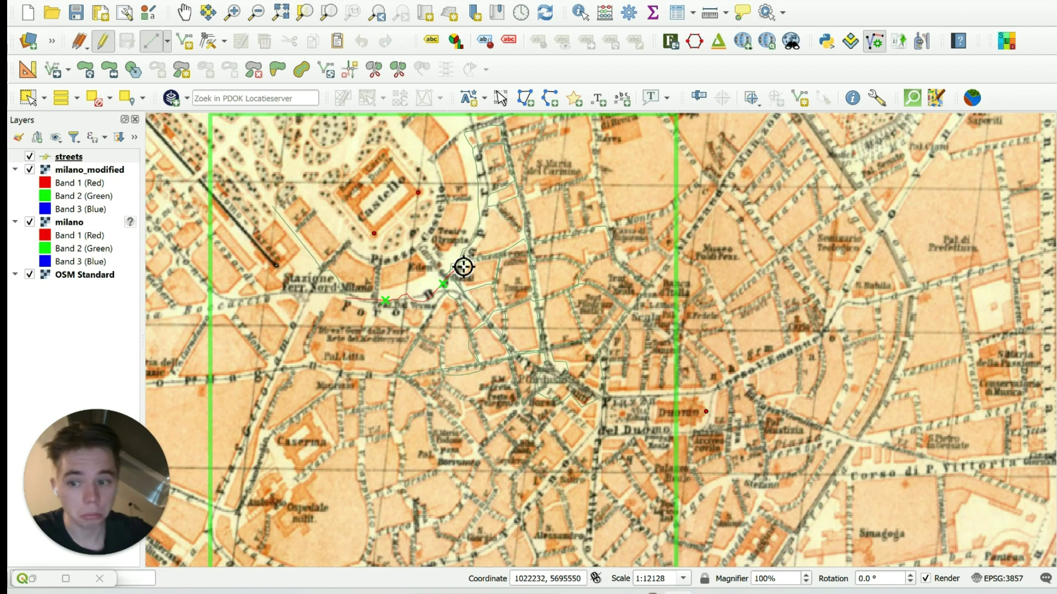
left_click(479, 219)
left_click(478, 185)
left_click(477, 156)
left_click(440, 150)
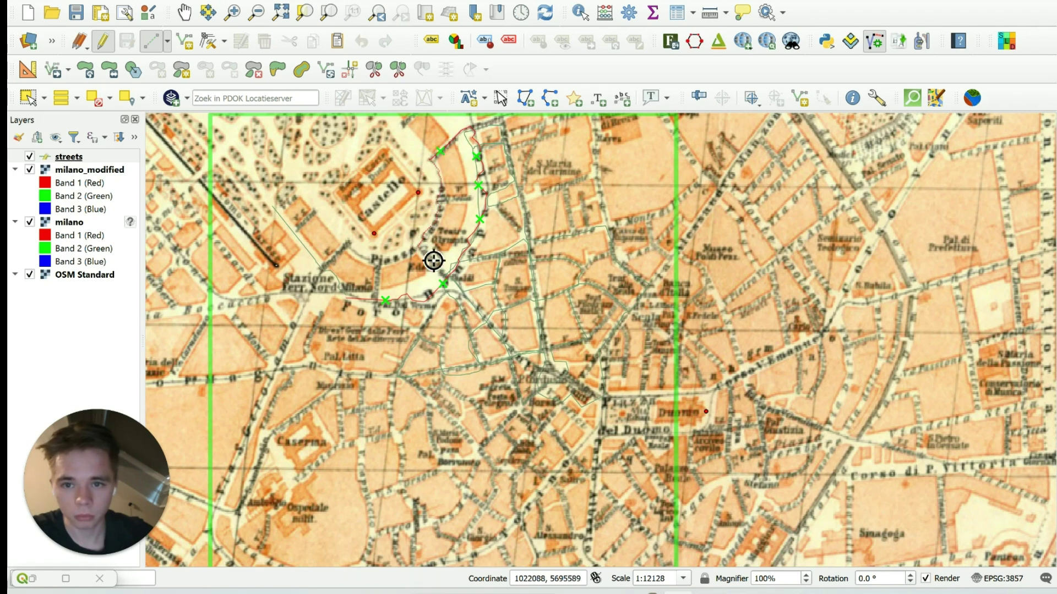
left_click(443, 284)
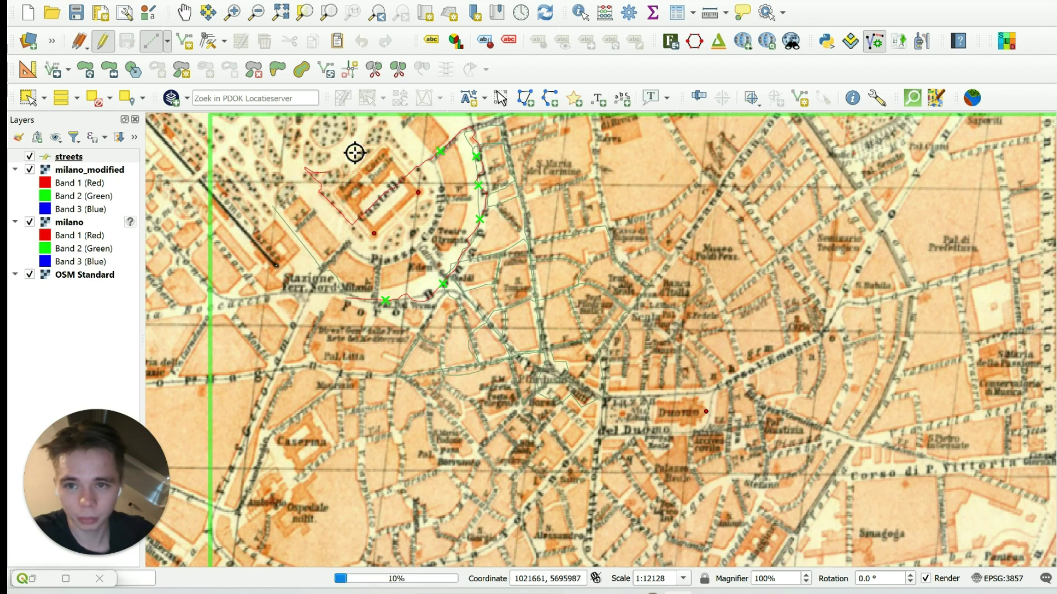
Step: Add more vertices around the castle and southward along the street
left_click(369, 133)
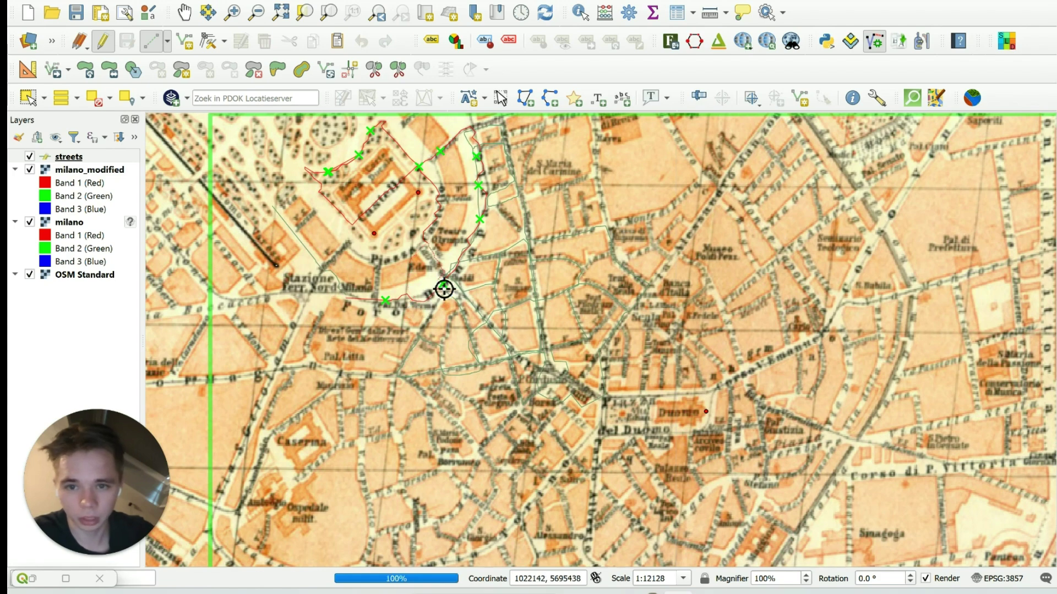
mouse_move(443, 289)
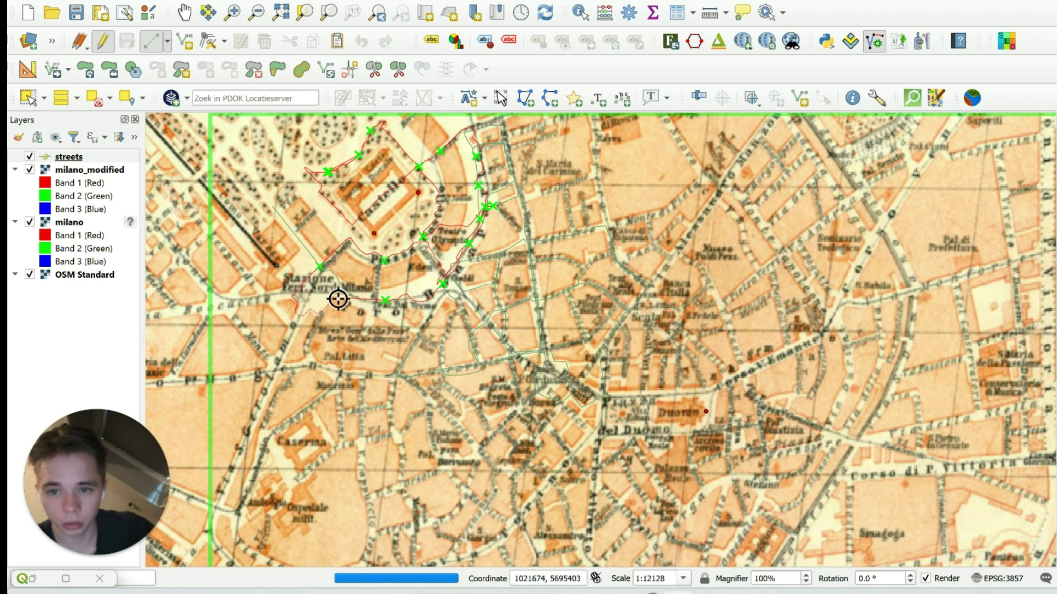
left_click(367, 310)
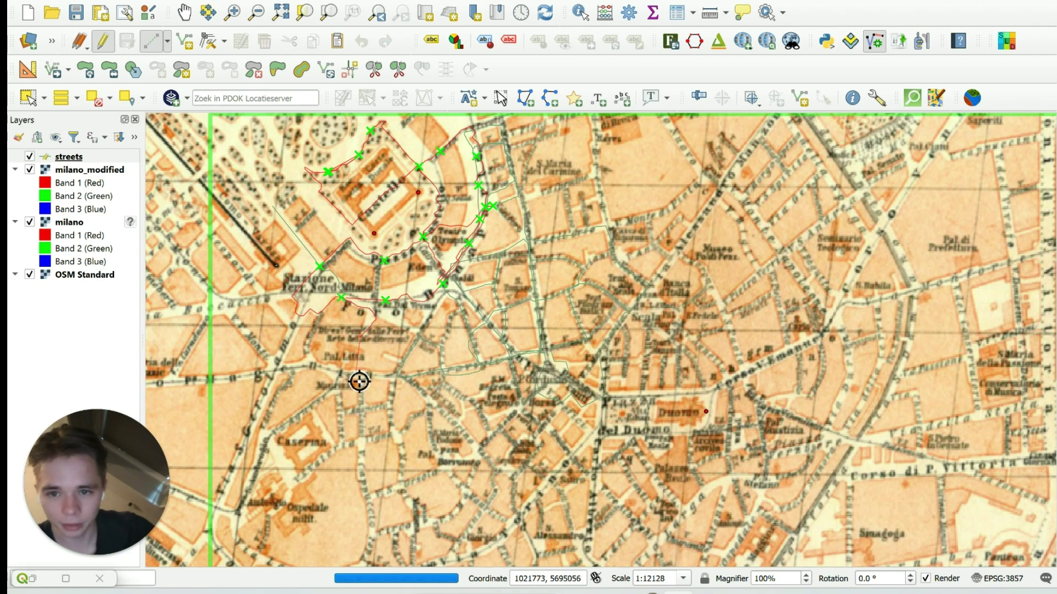
left_click(396, 320)
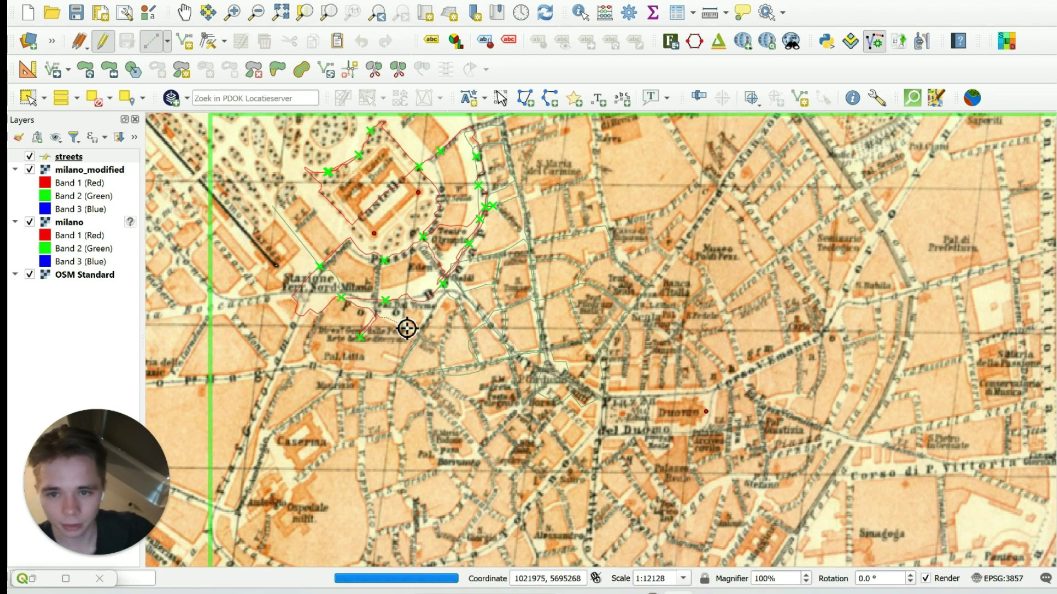
left_click(407, 329)
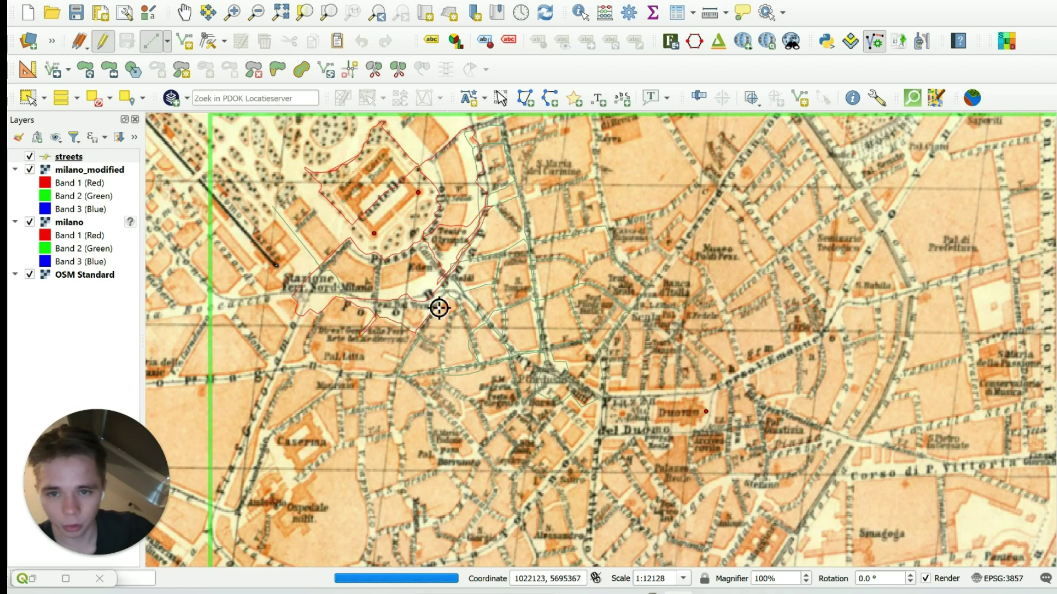
left_click(444, 285)
left_click(437, 305)
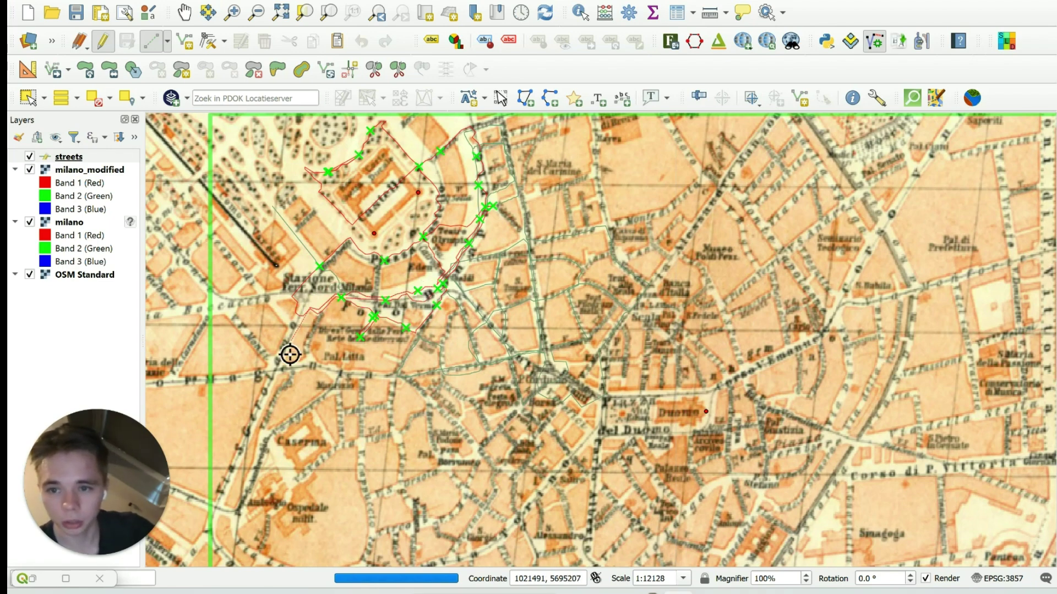
Step: Finish the traced street line and close the AI Vectorizer messages
right_click(268, 418)
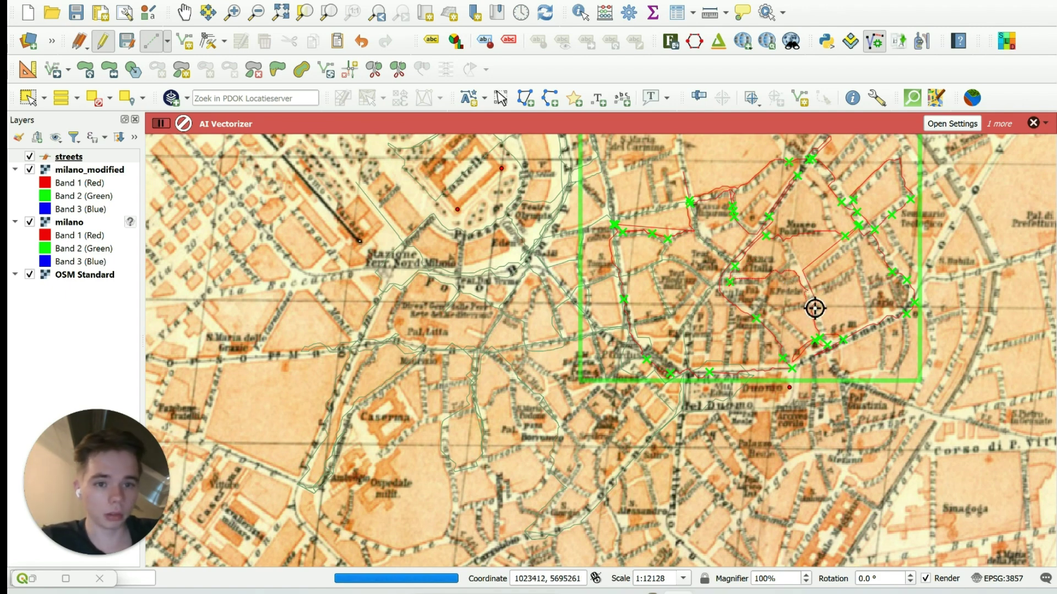
left_click(1033, 123)
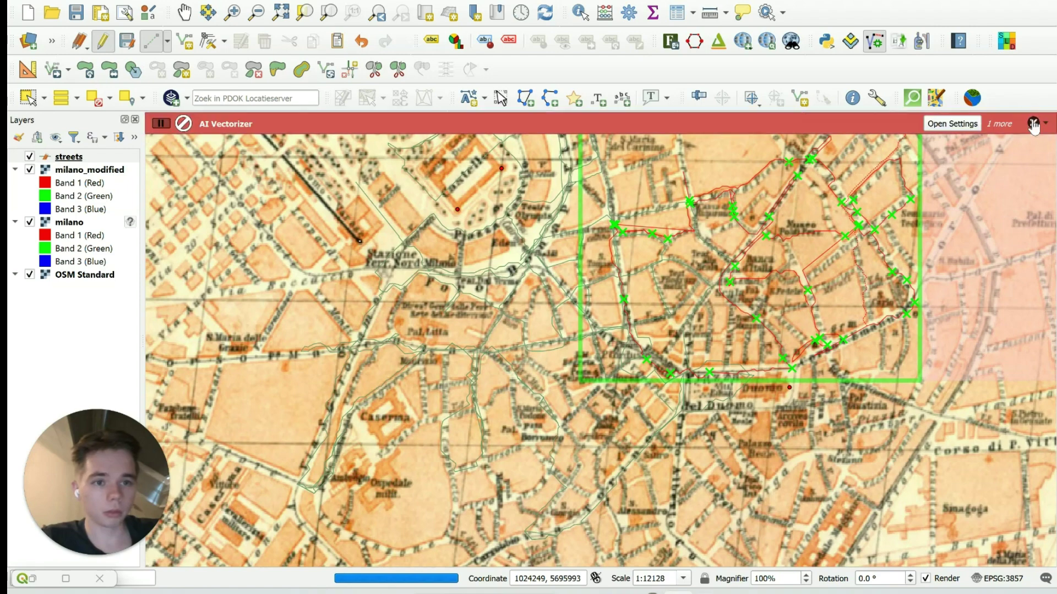
left_click(1033, 123)
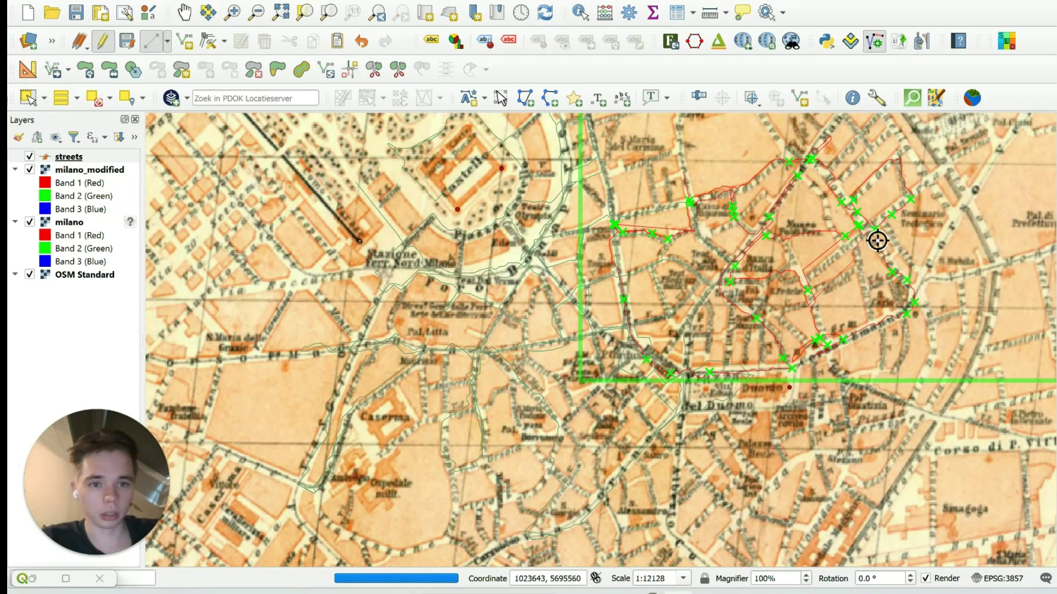
Step: Hide milano_modified and zoom to compare the traced streets against the OpenStreetMap basemap
left_click(30, 170)
scroll(505, 285, "down", 1)
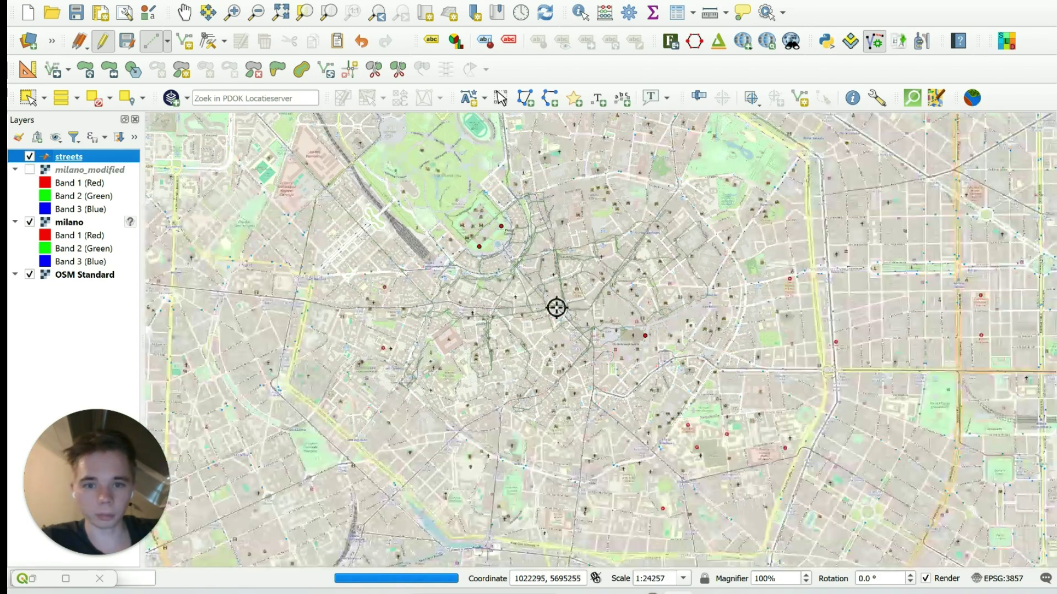
scroll(578, 316, "up", 1)
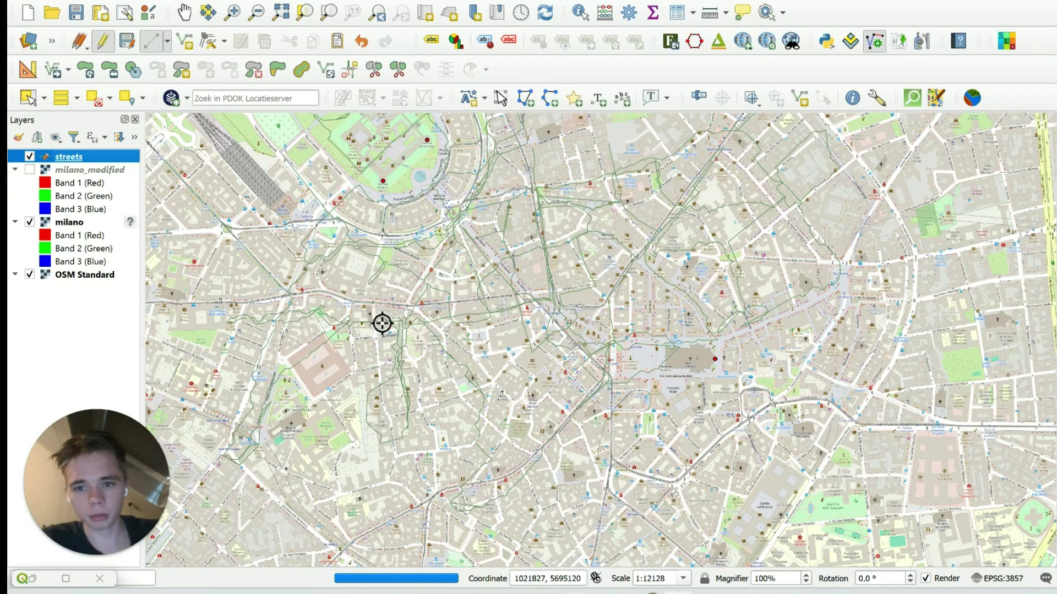
scroll(394, 356, "up", 1)
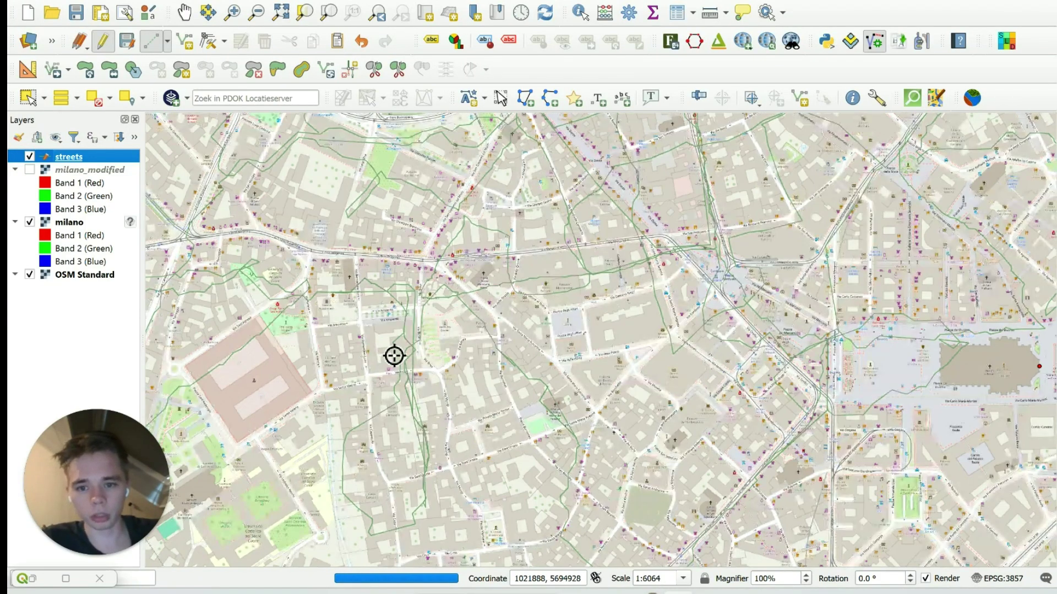
Step: Show milano_modified again, zoom in, and undo the last change
left_click(29, 170)
scroll(1044, 328, "up", 1)
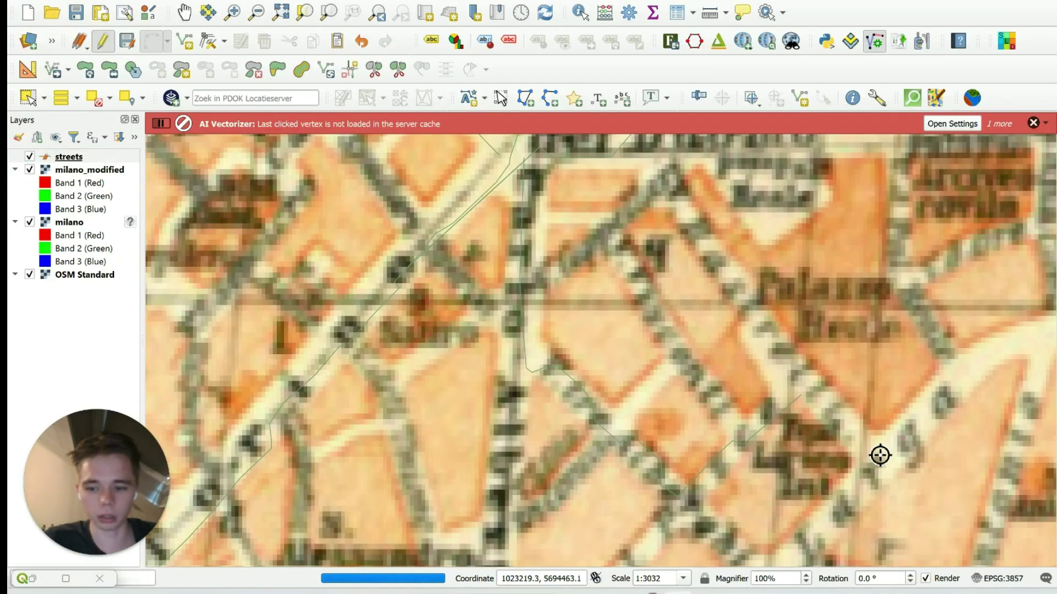
key("ctrl+z")
Step: Trace a new line along two old-map streets toward Palazzo Reale and finish it
left_click(515, 171)
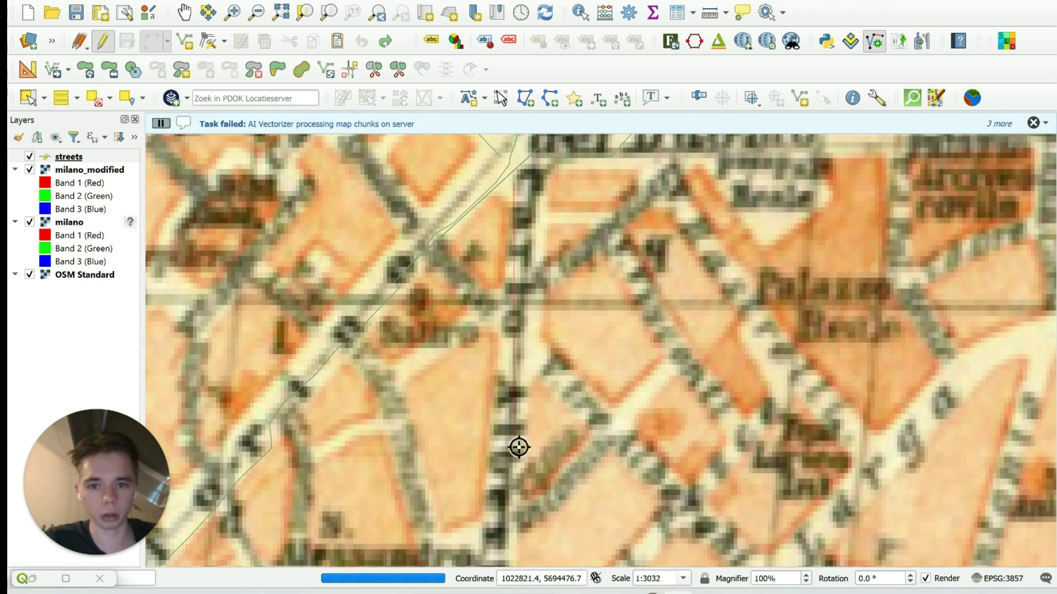
left_click(504, 527)
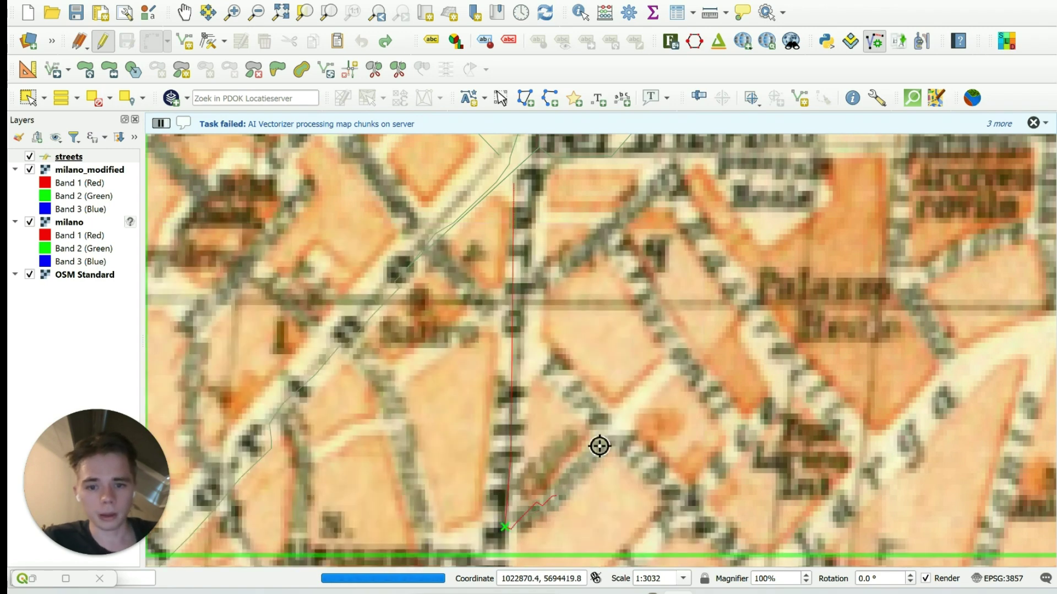
left_click(614, 416)
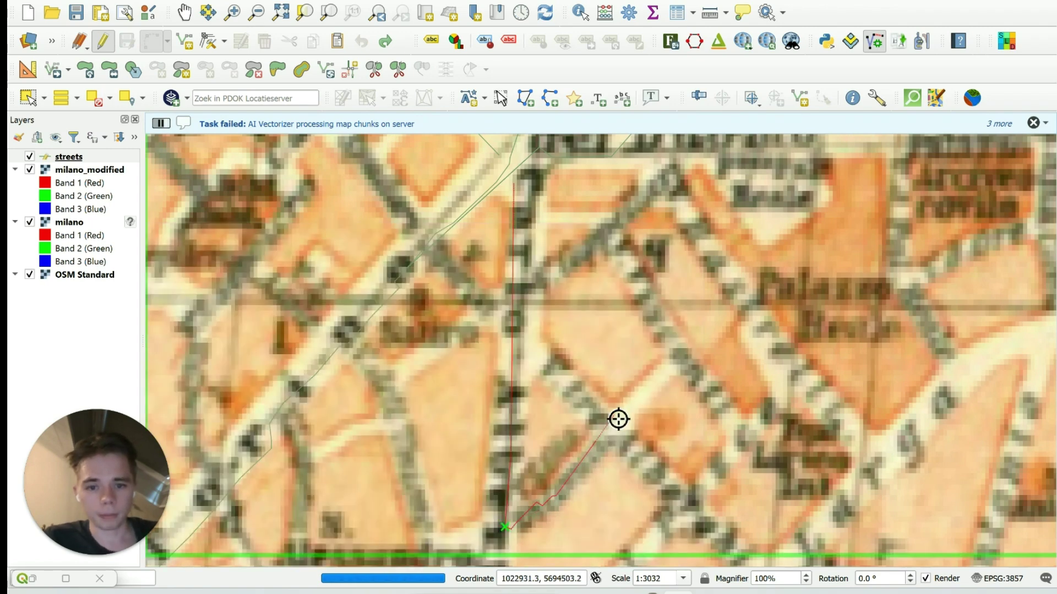
left_click(522, 313)
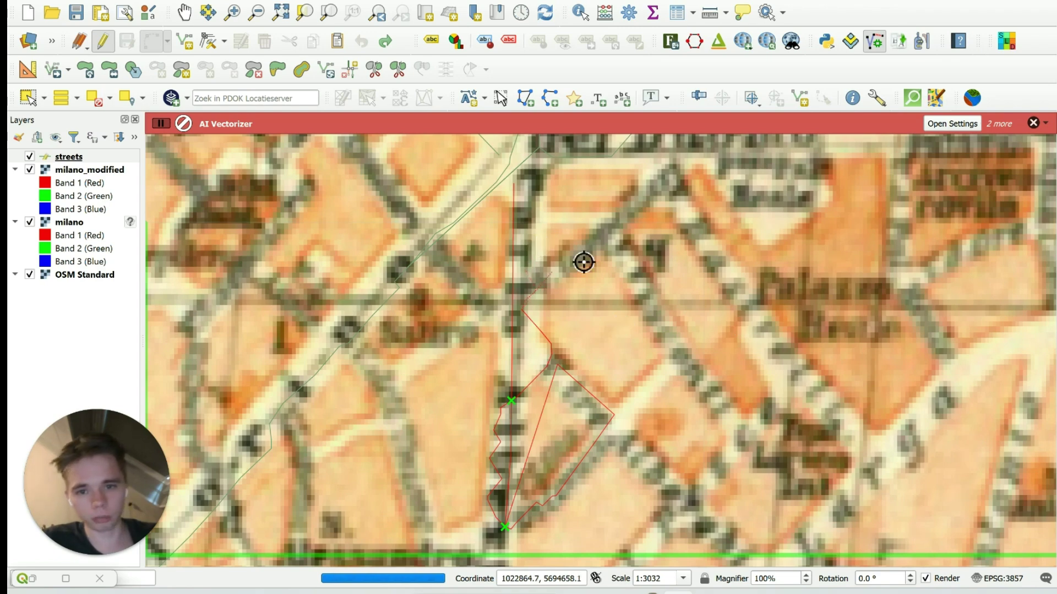
left_click(676, 182)
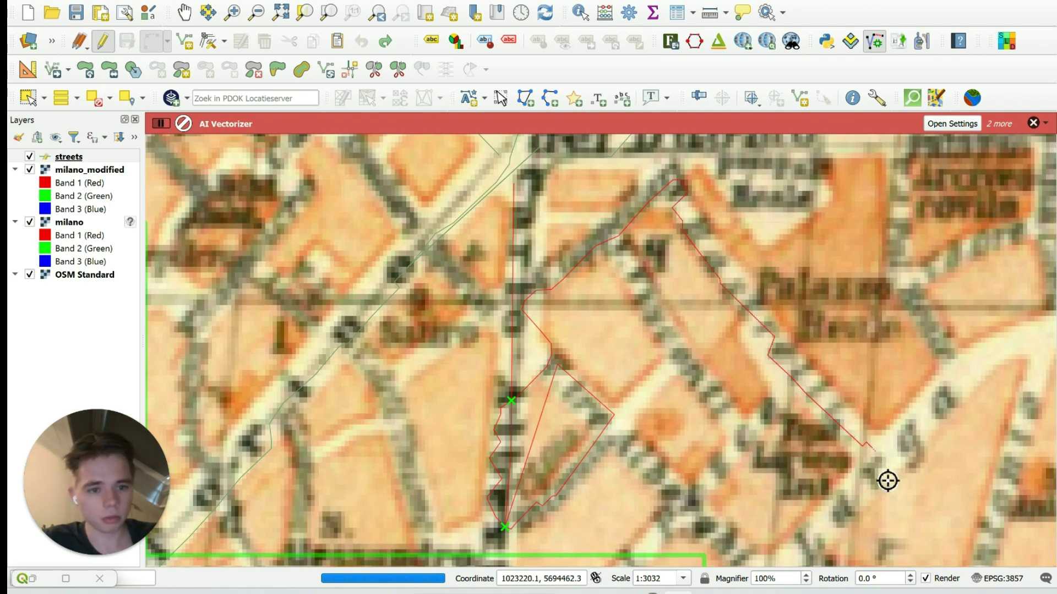
right_click(824, 539)
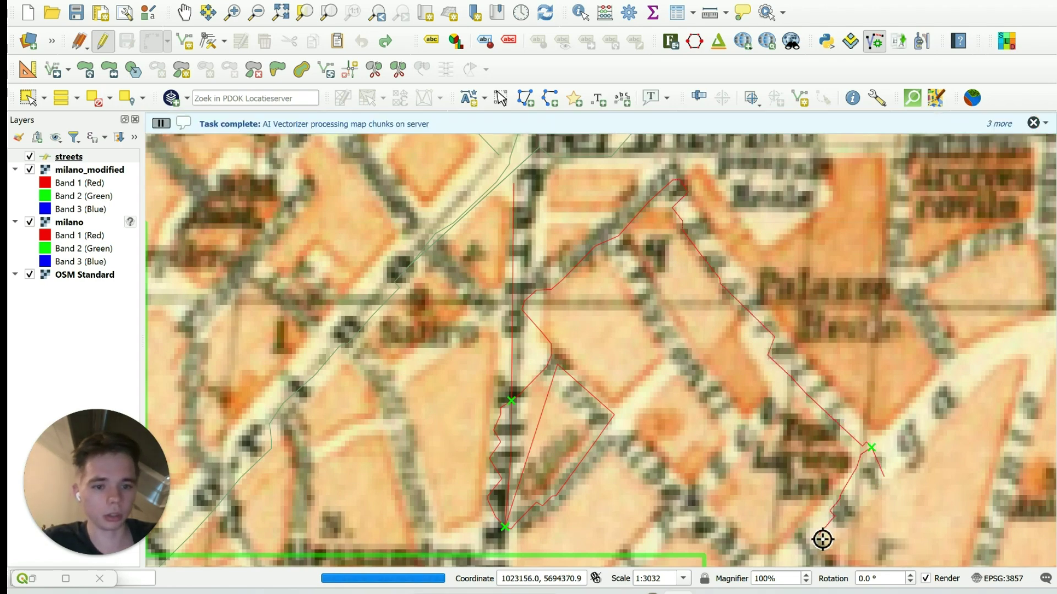